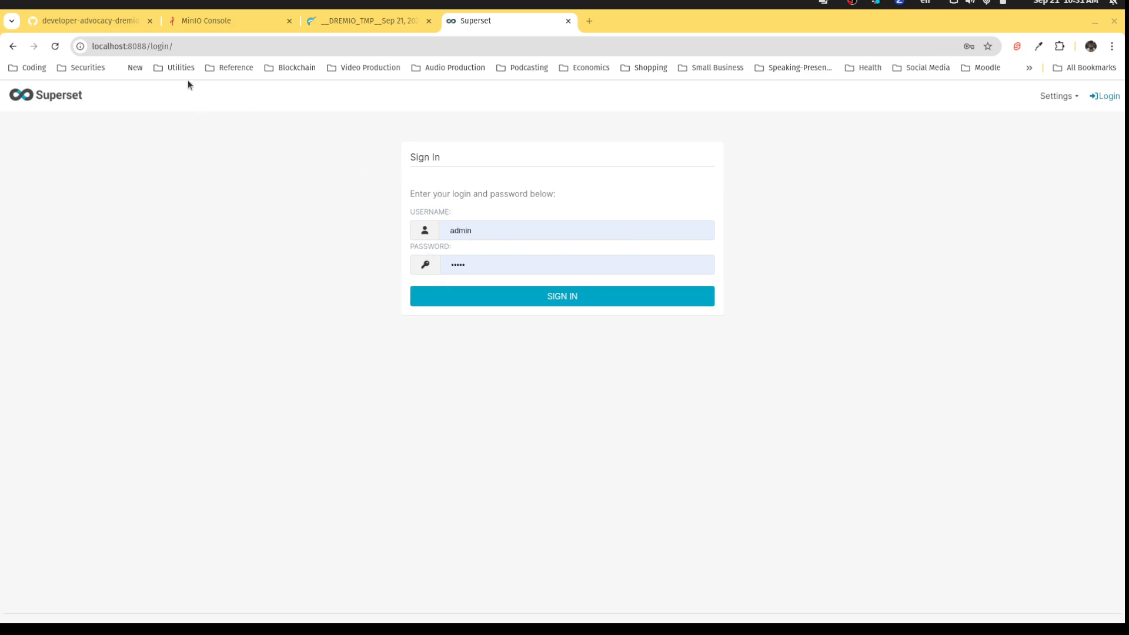
Sign in to Superset with the saved admin credentials and dismiss the password-breach warning.
left_click(184, 45)
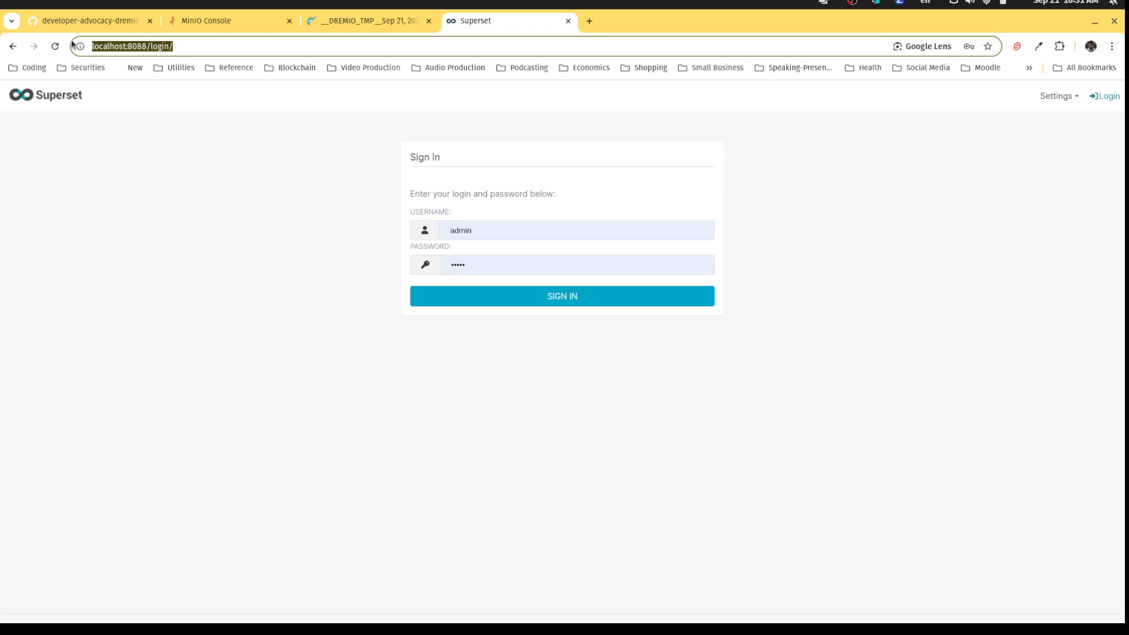
double_click(478, 236)
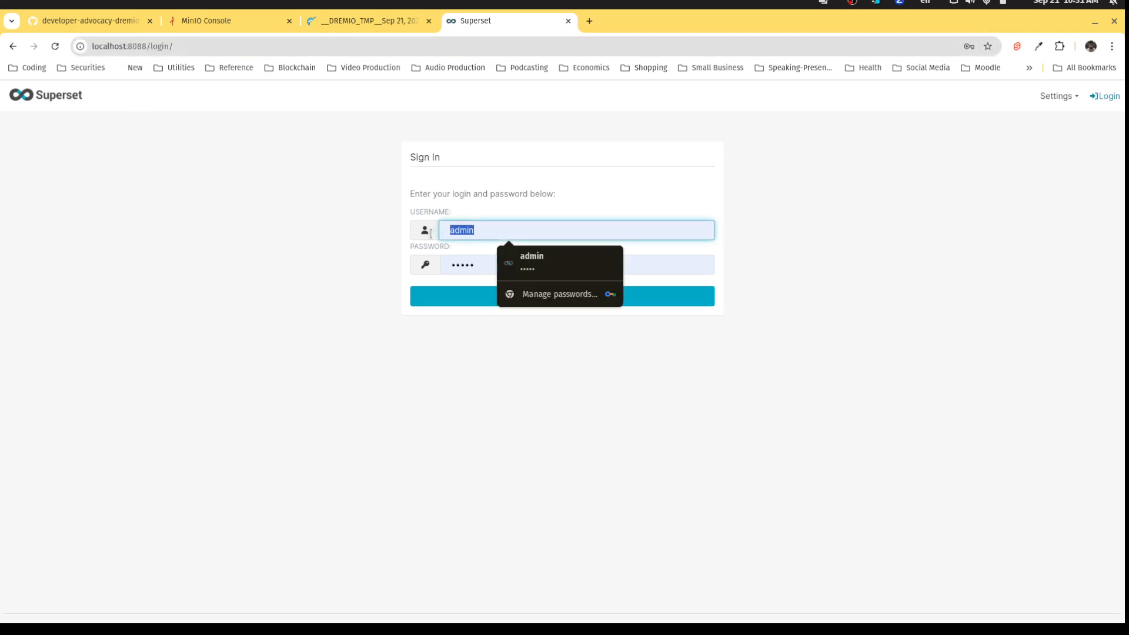
left_click(473, 298)
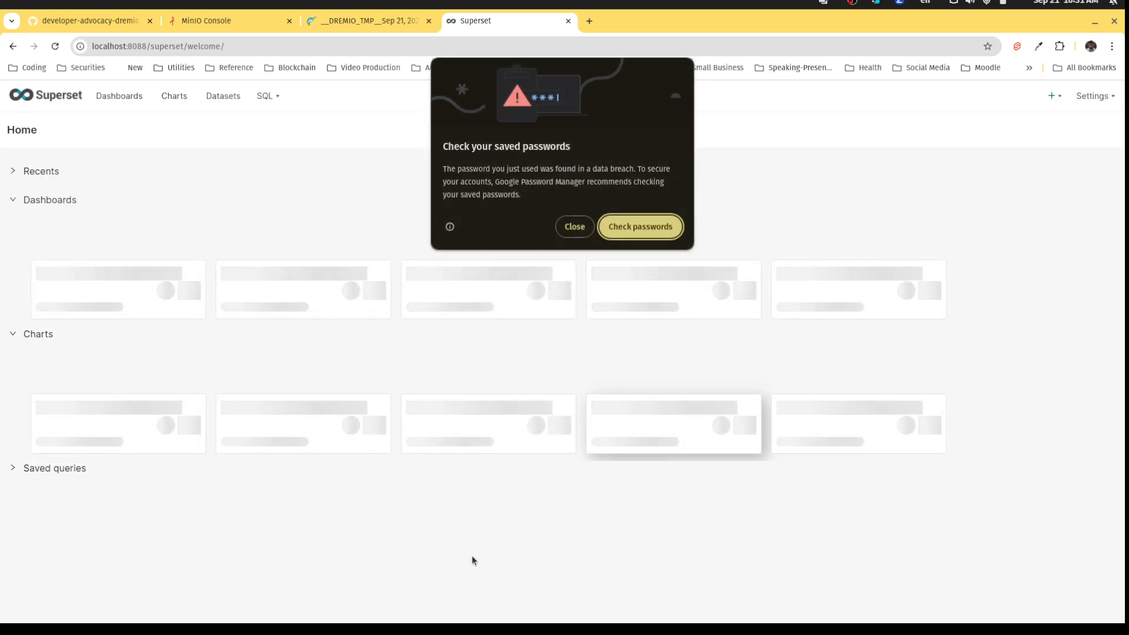
left_click(574, 227)
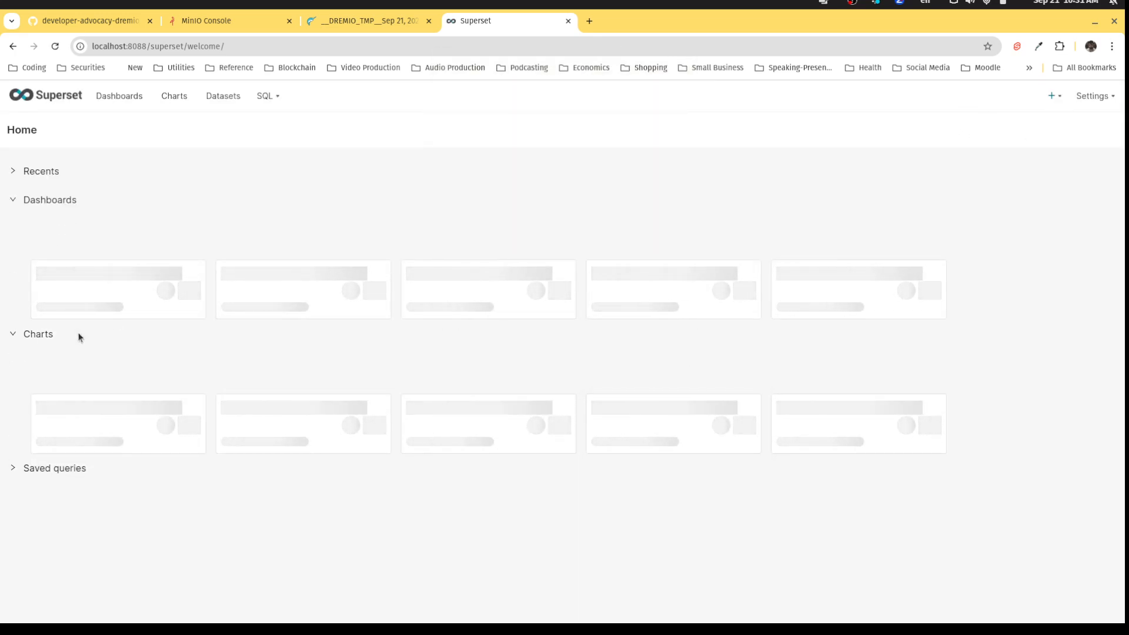
Open readme.md in VS Code and follow its 'Blog on How to Connect Superset to Dremio' link.
mouse_move(647, 630)
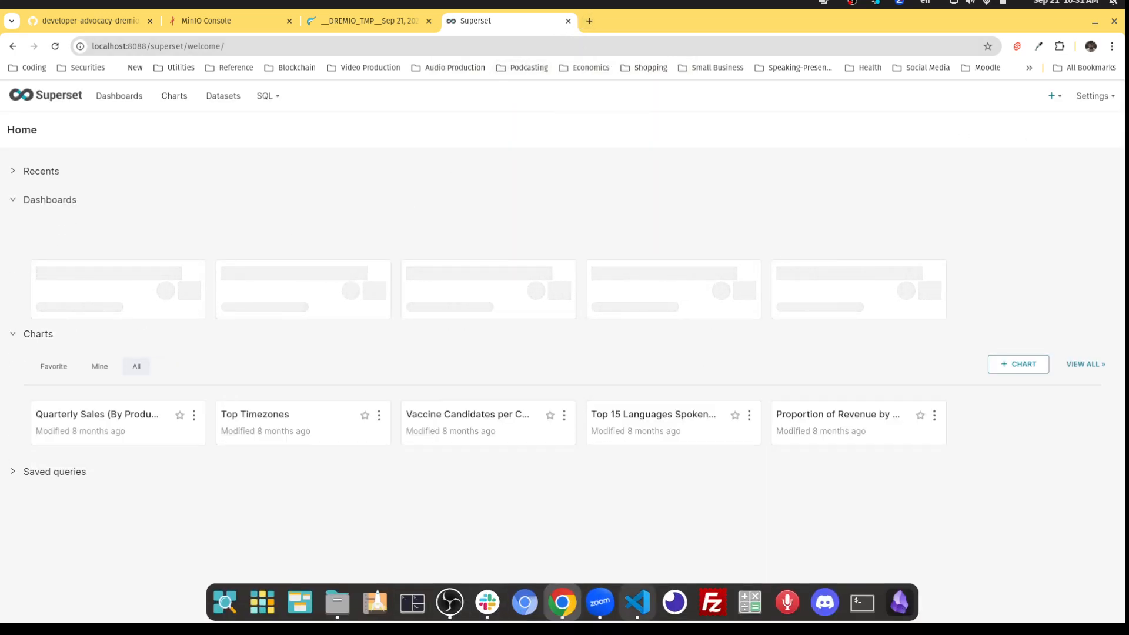
left_click(637, 603)
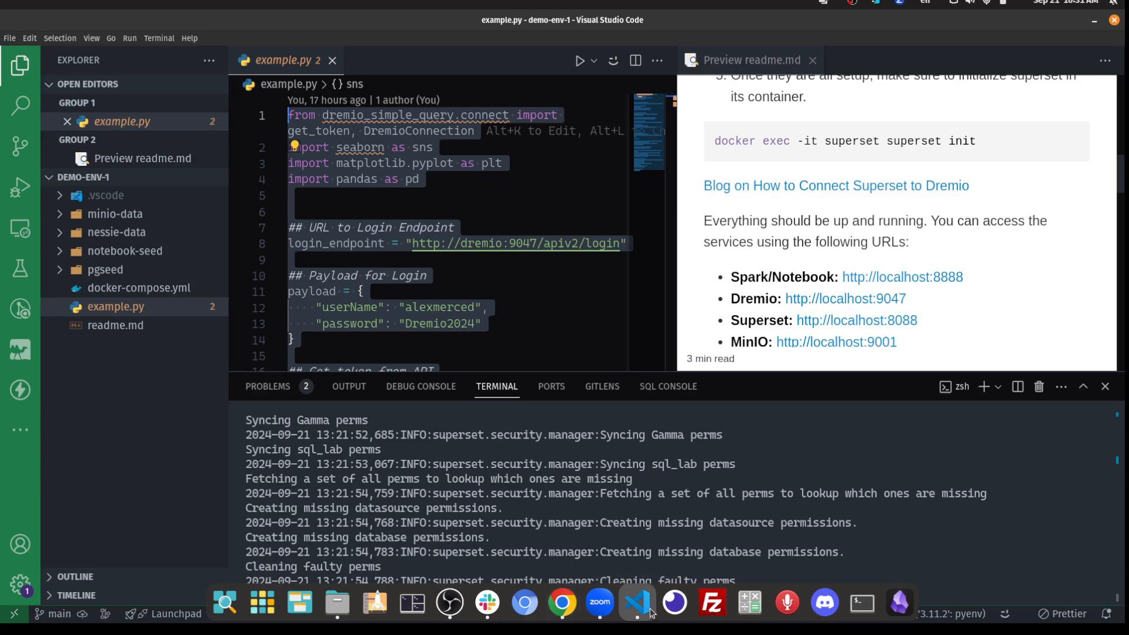
left_click(92, 325)
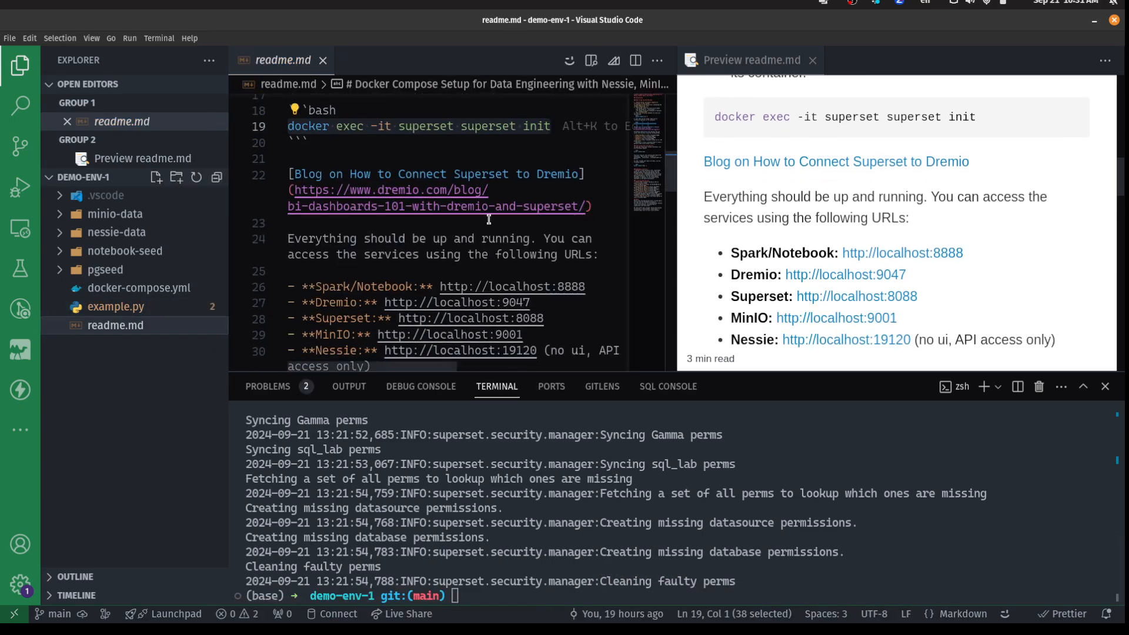
left_click(585, 207)
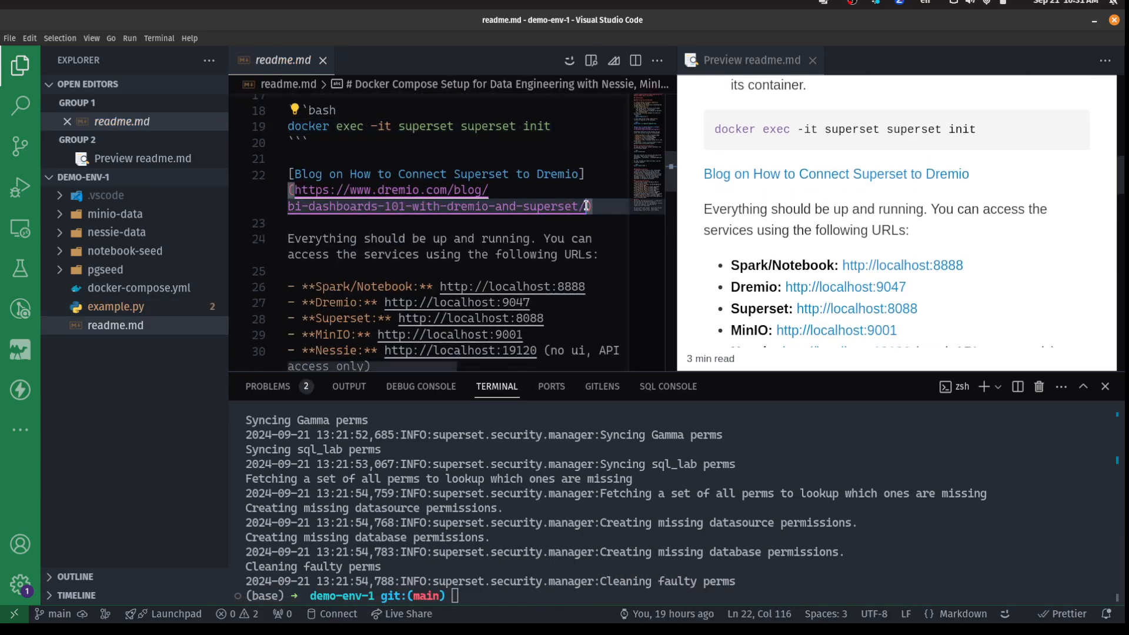
left_click(809, 183)
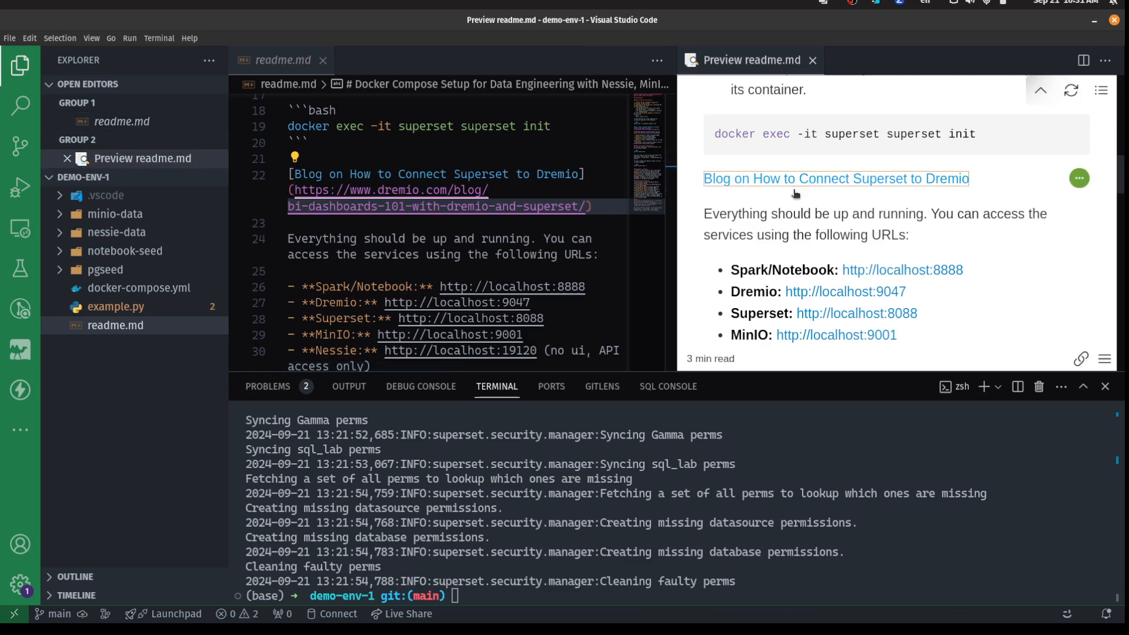
Open the BI Dashboards 101 blog post and copy its Dremio Software connection URL template.
left_click(679, 265)
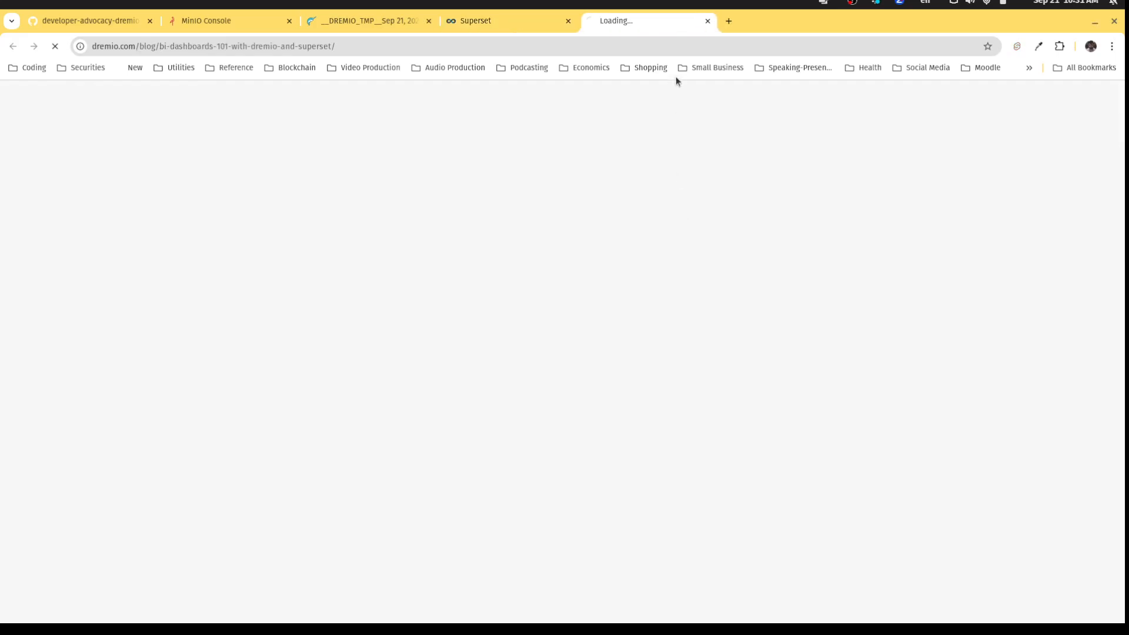
scroll(728, 280, "down", 20)
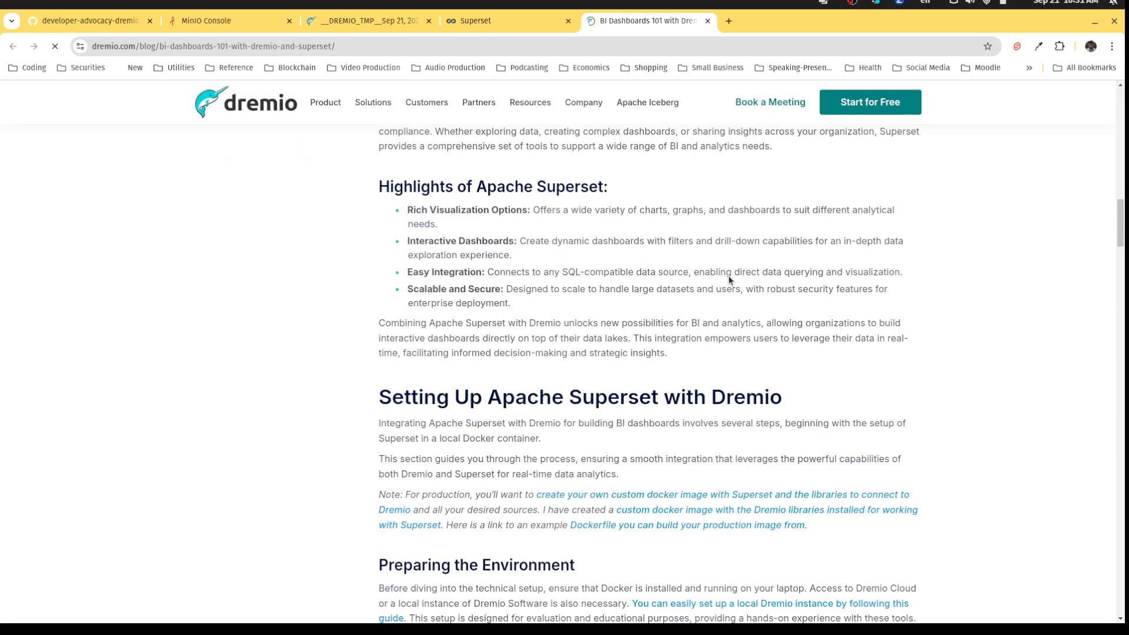
scroll(728, 280, "down", 7)
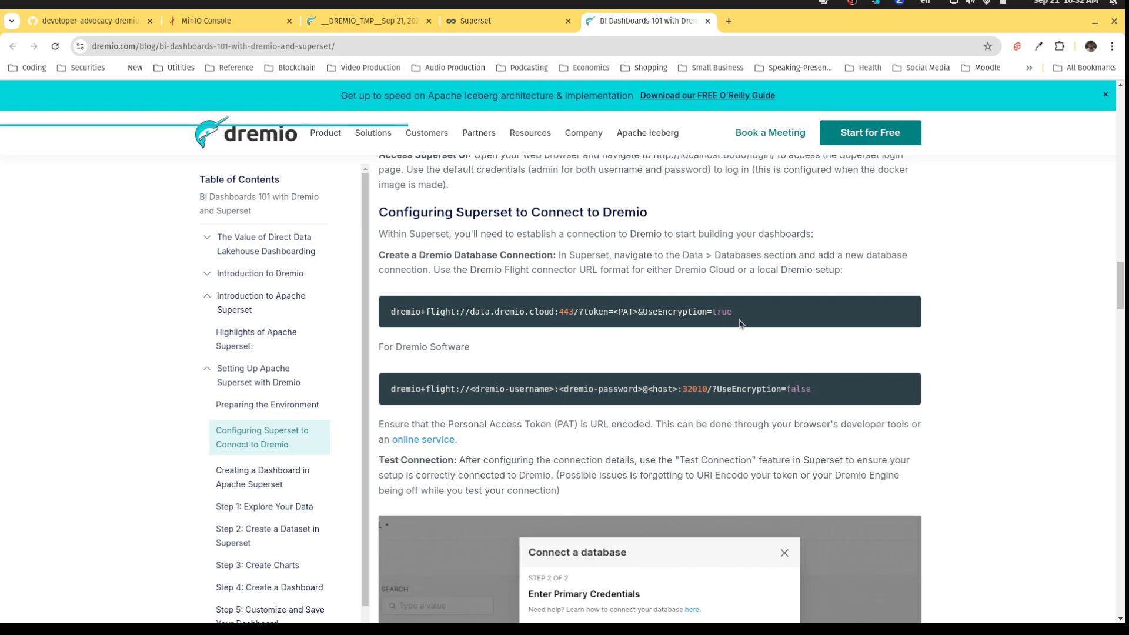
left_click_drag(740, 318, 396, 311)
left_click(397, 311)
left_click_drag(639, 313, 618, 315)
left_click_drag(811, 389, 390, 388)
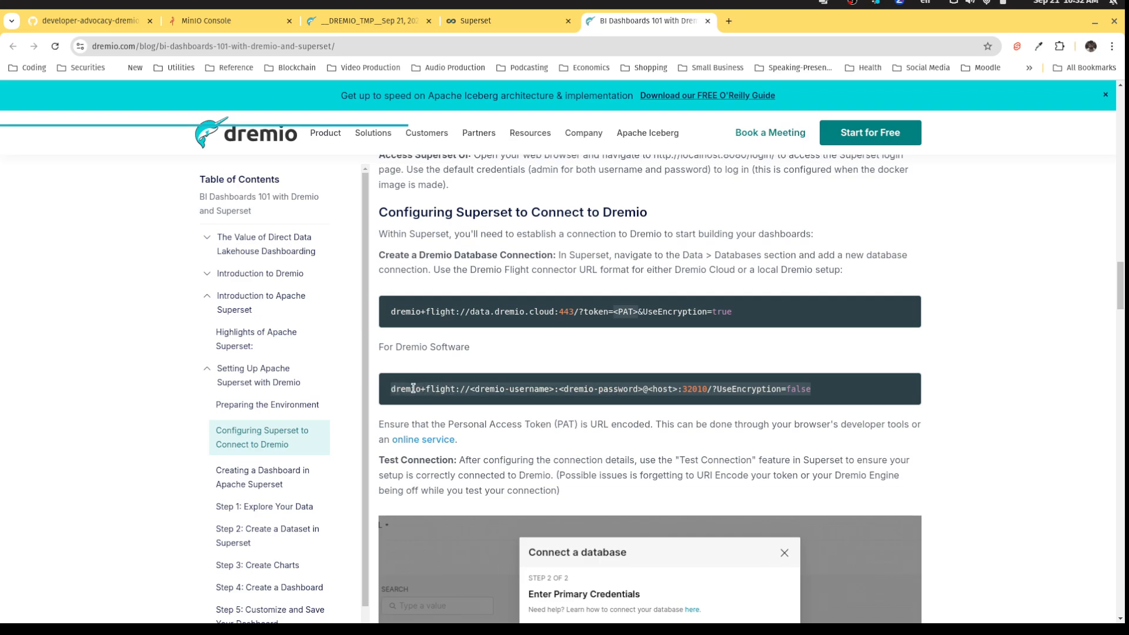
right_click(406, 390)
left_click(474, 112)
left_click(545, 45)
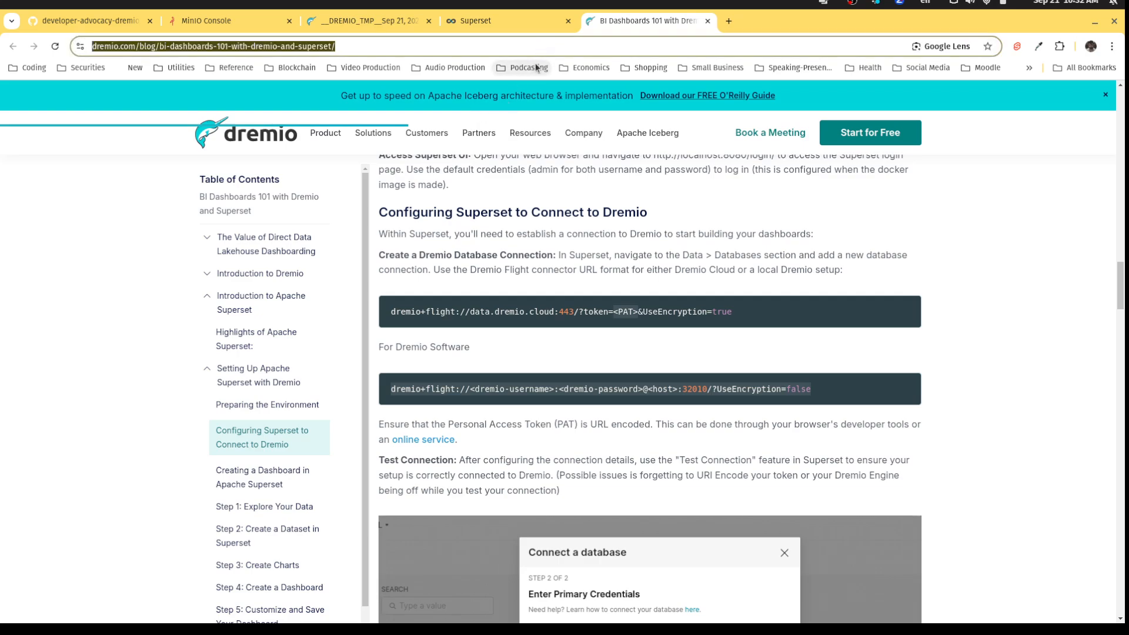
Paste the URL template and replace its placeholders with the Dremio username, password and host dremio.
key("ctrl+v")
left_click_drag(233, 46, 160, 49)
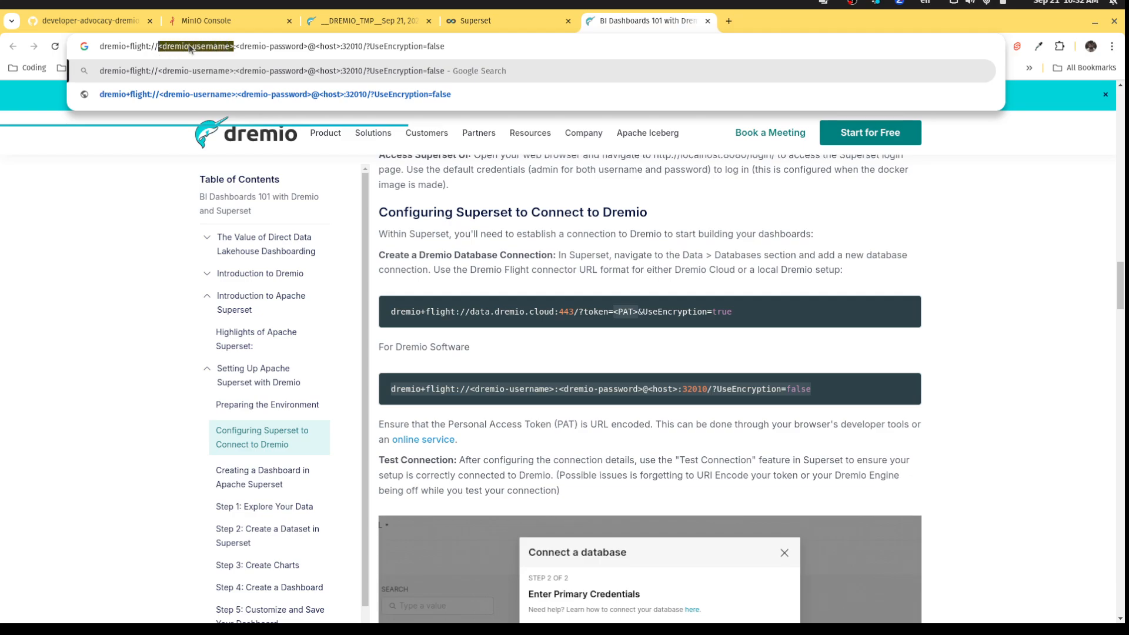
type("alexmerced")
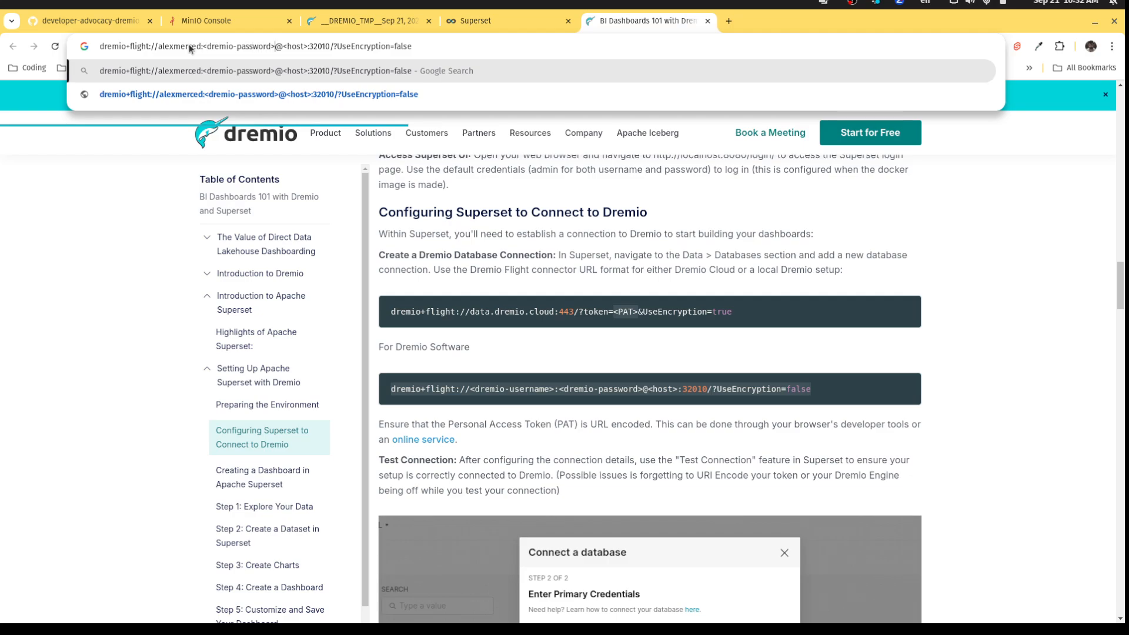
key("BackSpace")
key("BackSpace")
key("BackSpace")
key("BackSpace")
key("BackSpace")
key("BackSpace")
key("BackSpace")
key("BackSpace")
key("BackSpace")
key("BackSpace")
key("BackSpace")
key("BackSpace")
key("BackSpace")
key("BackSpace")
key("BackSpace")
key("BackSpace")
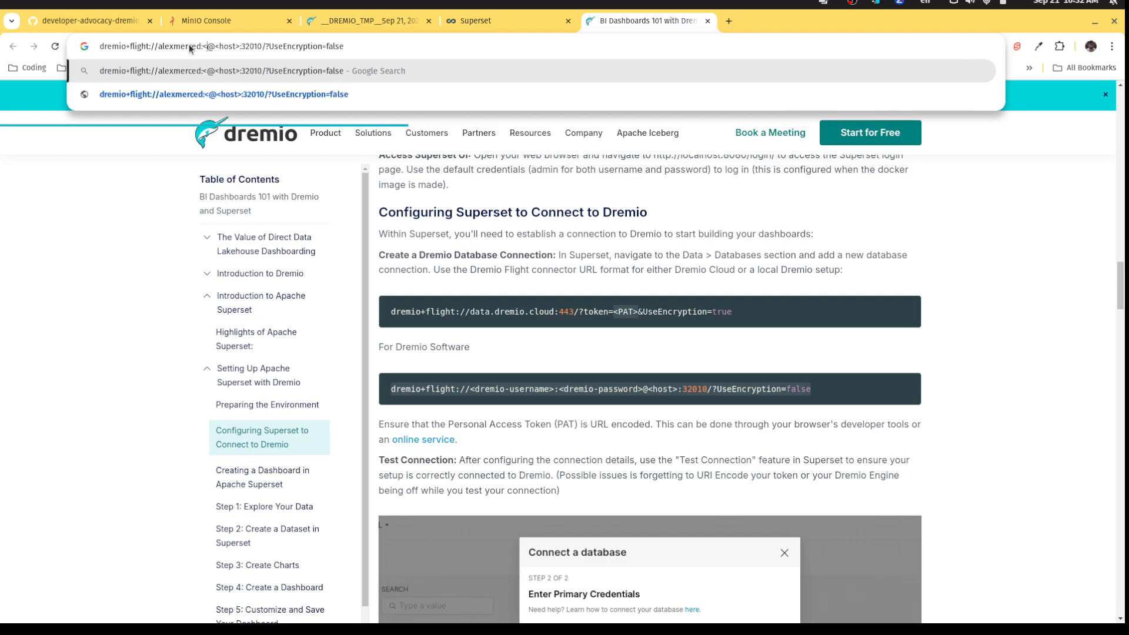
key("BackSpace")
type("Pas")
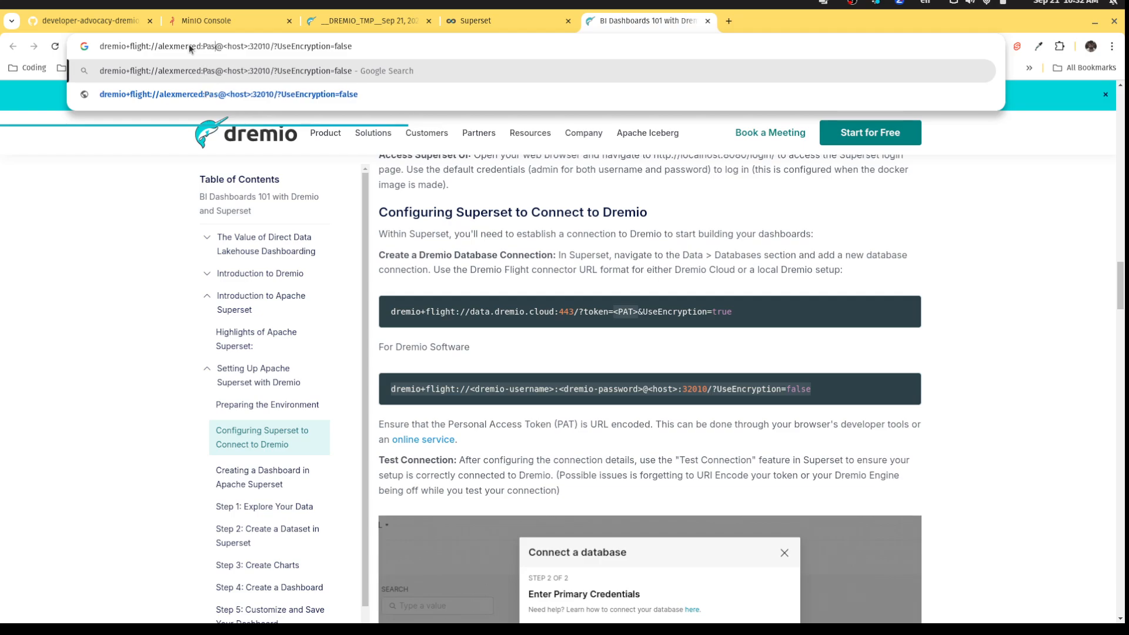
type("sword202")
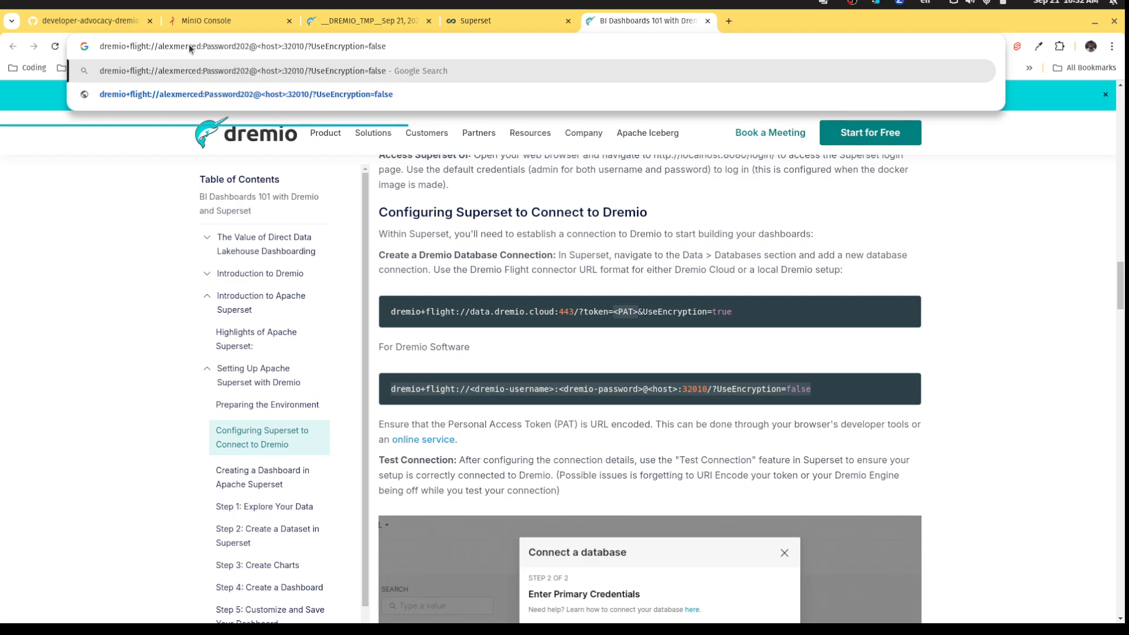
type("4")
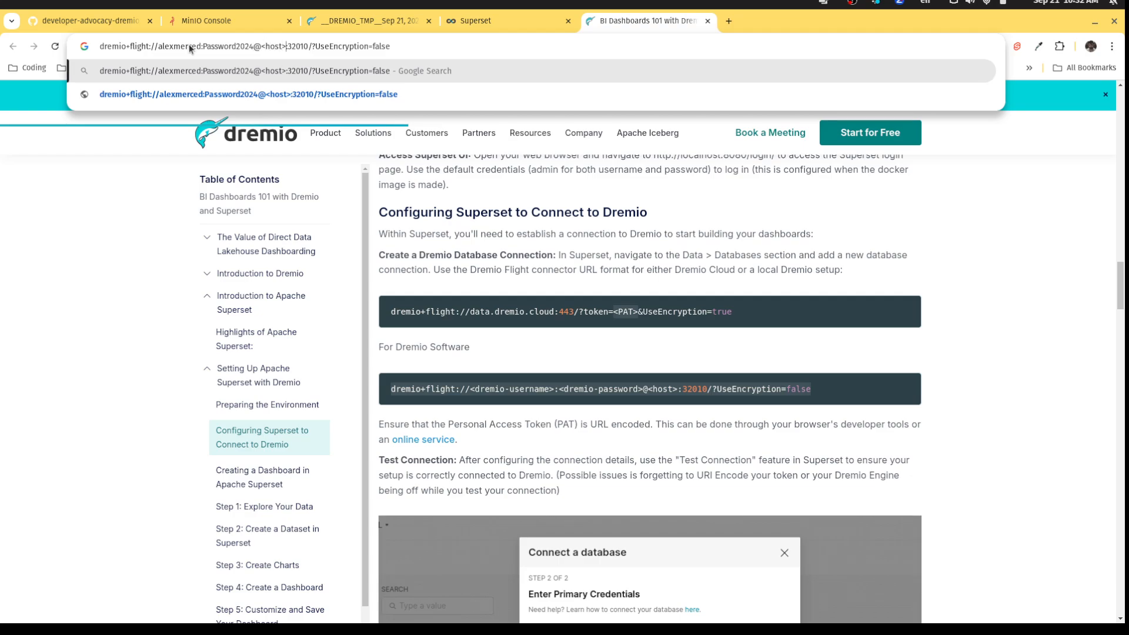
key("BackSpace")
key("BackSpace")
key("BackSpace")
key("BackSpace")
key("BackSpace")
key("BackSpace")
type("d")
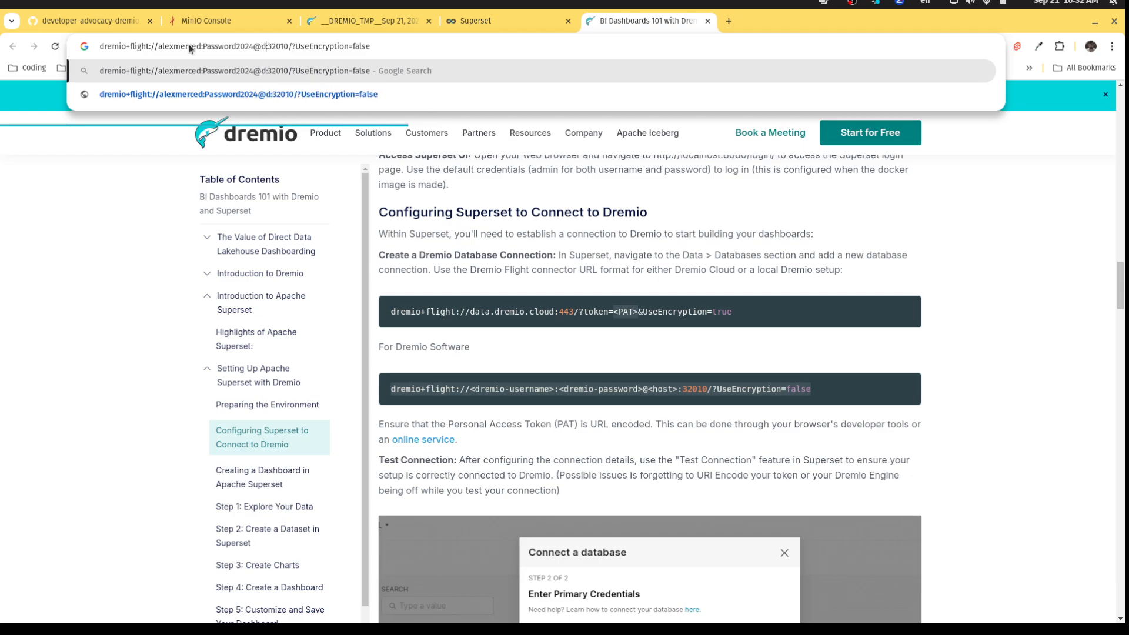
type("remio")
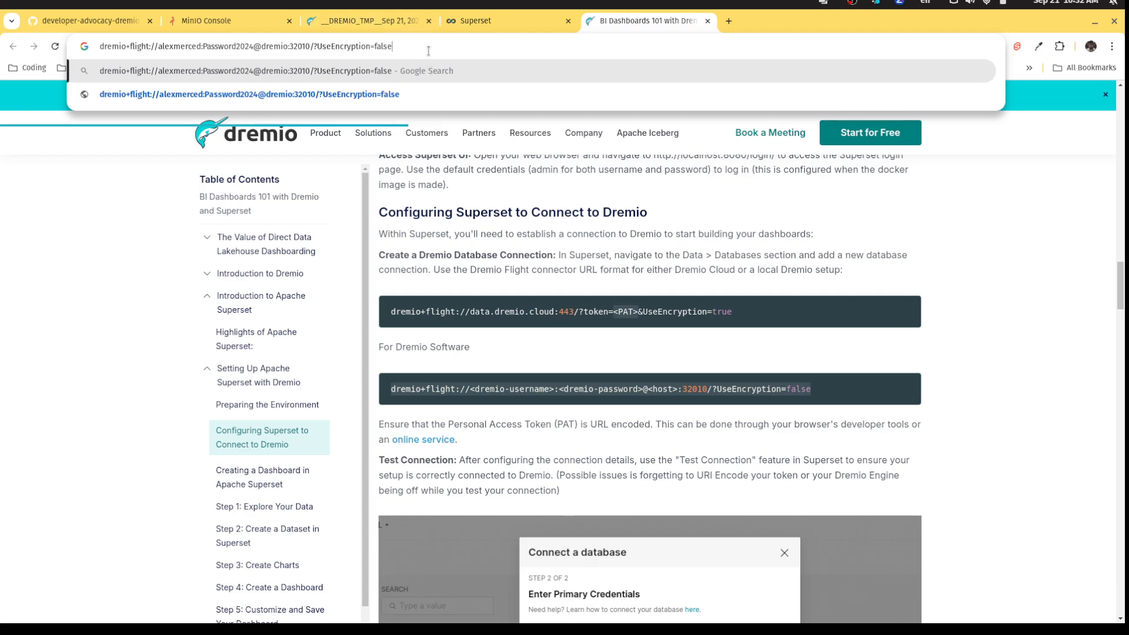
left_click_drag(411, 49, 89, 47)
key("ctrl+c")
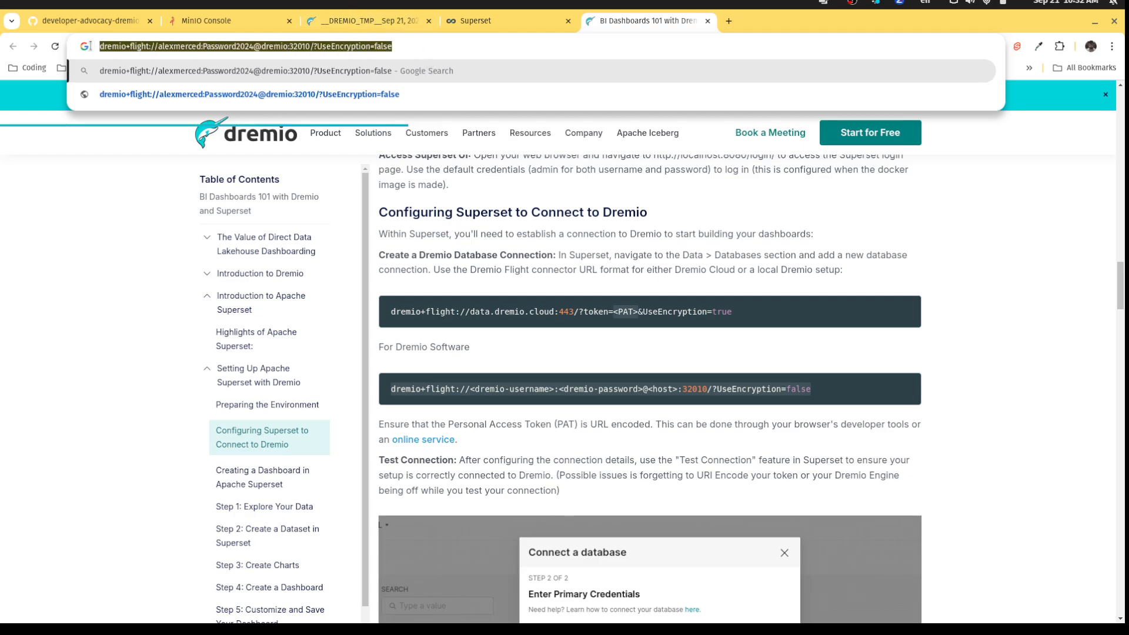
Go to Settings > Database Connections and start adding a new database.
left_click(461, 27)
mouse_move(1071, 126)
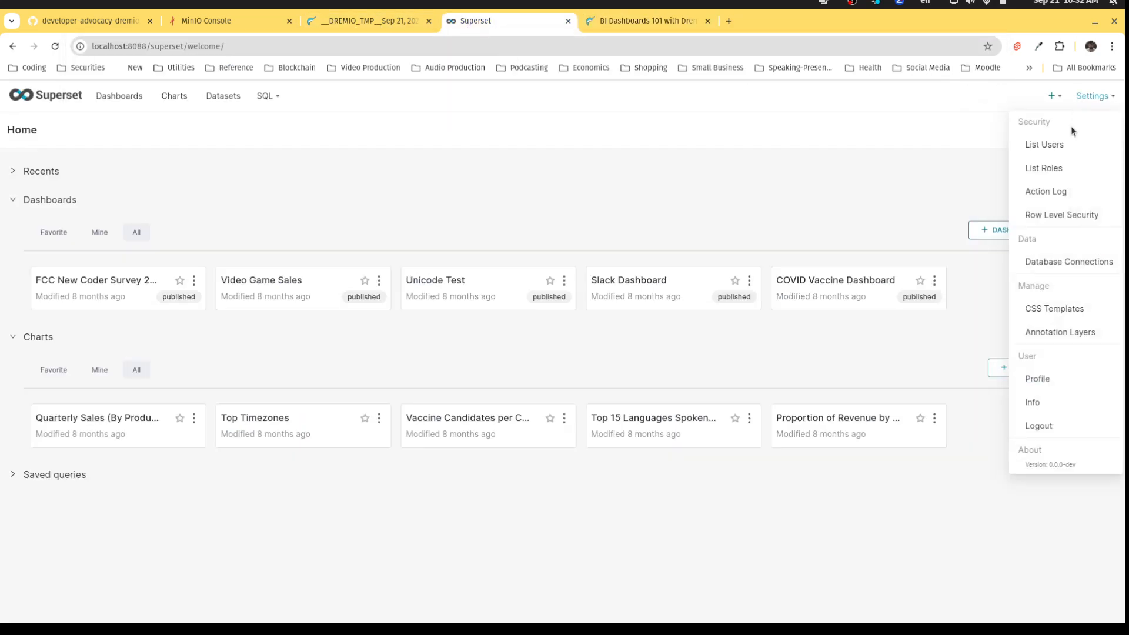
left_click(1052, 264)
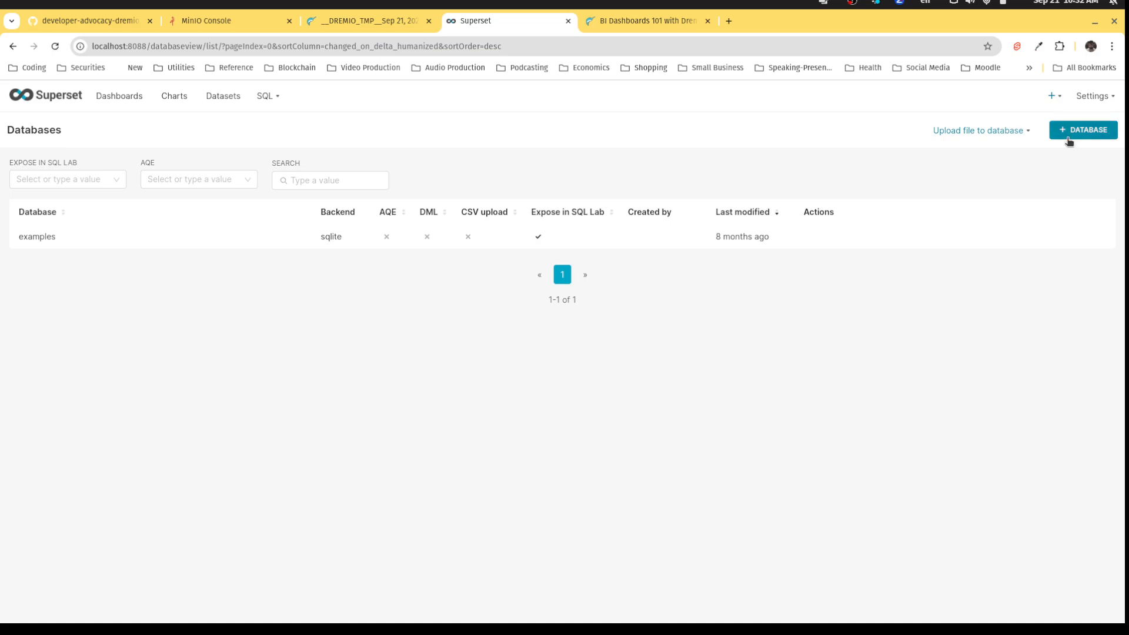
left_click(1095, 134)
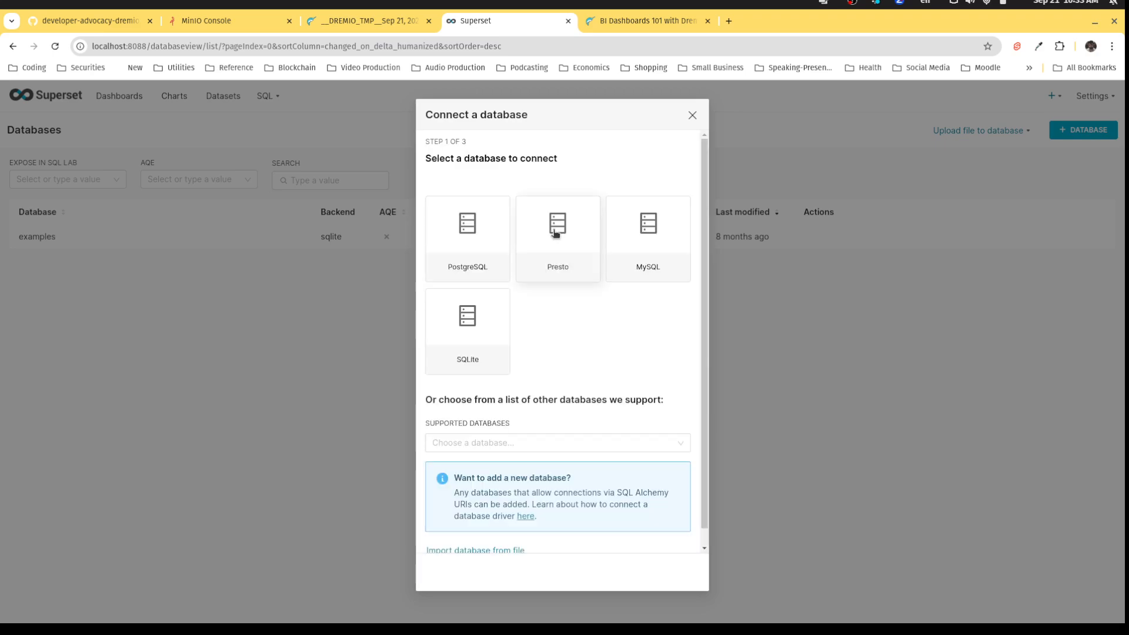
Add an 'Other' database named Dremio with the pasted dremio+flight URI, test it, and connect.
left_click(505, 444)
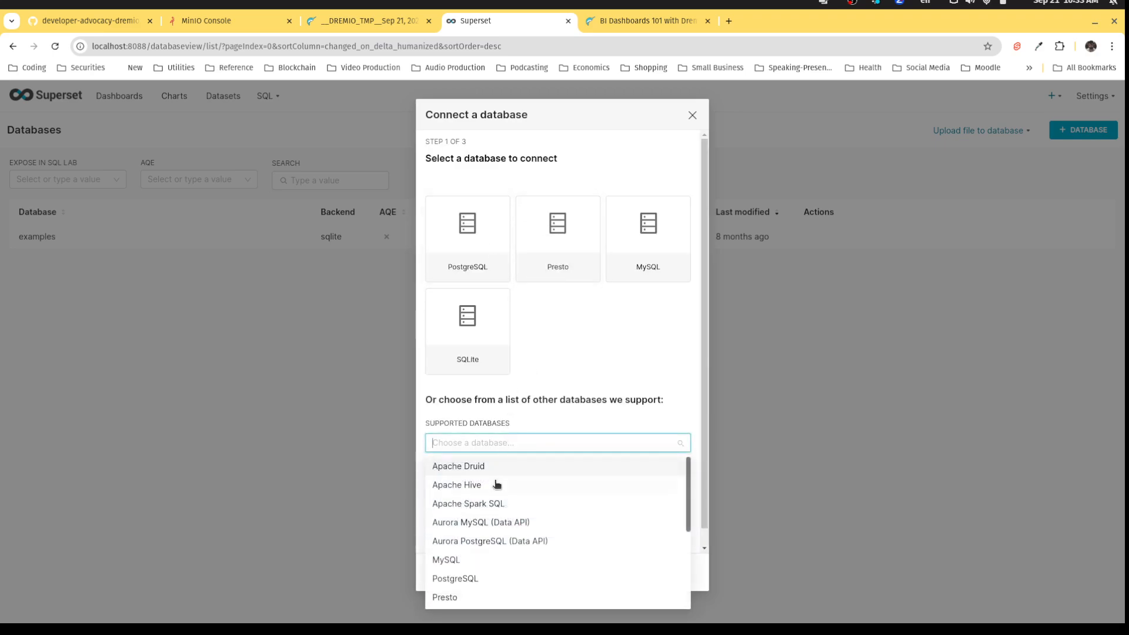
scroll(495, 484, "down", 2)
left_click(511, 598)
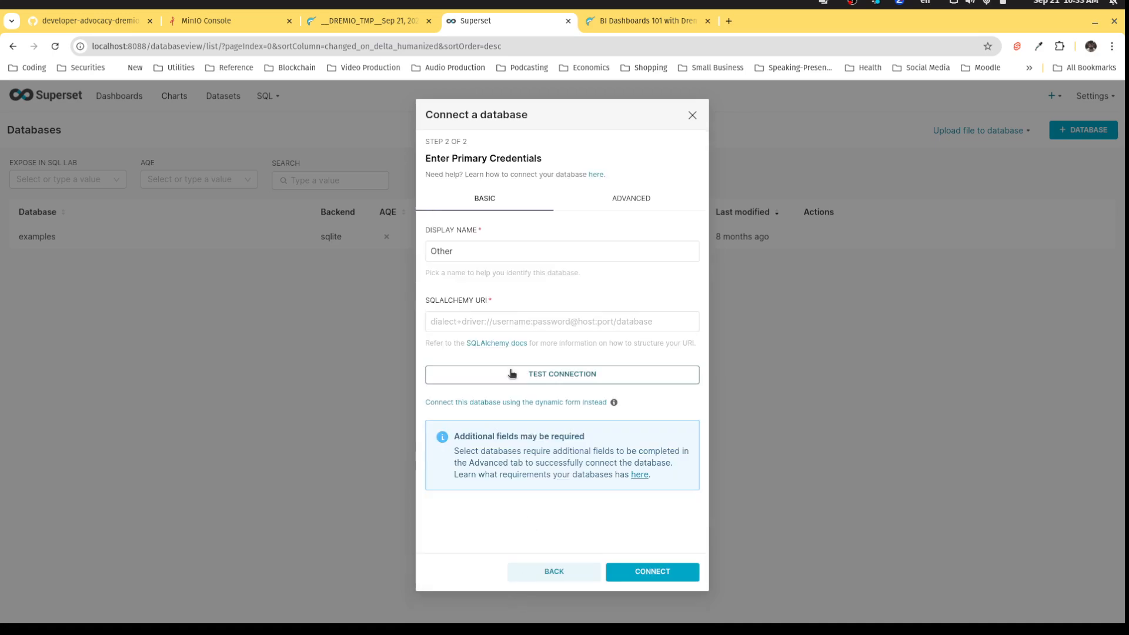
left_click_drag(479, 250, 419, 245)
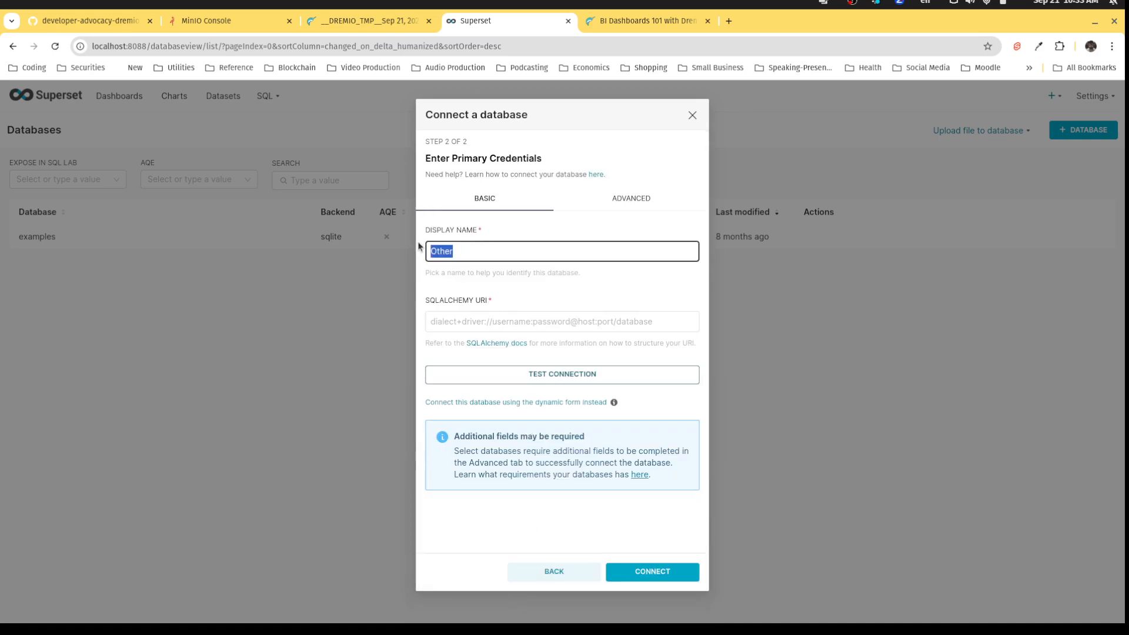
type("Dremio")
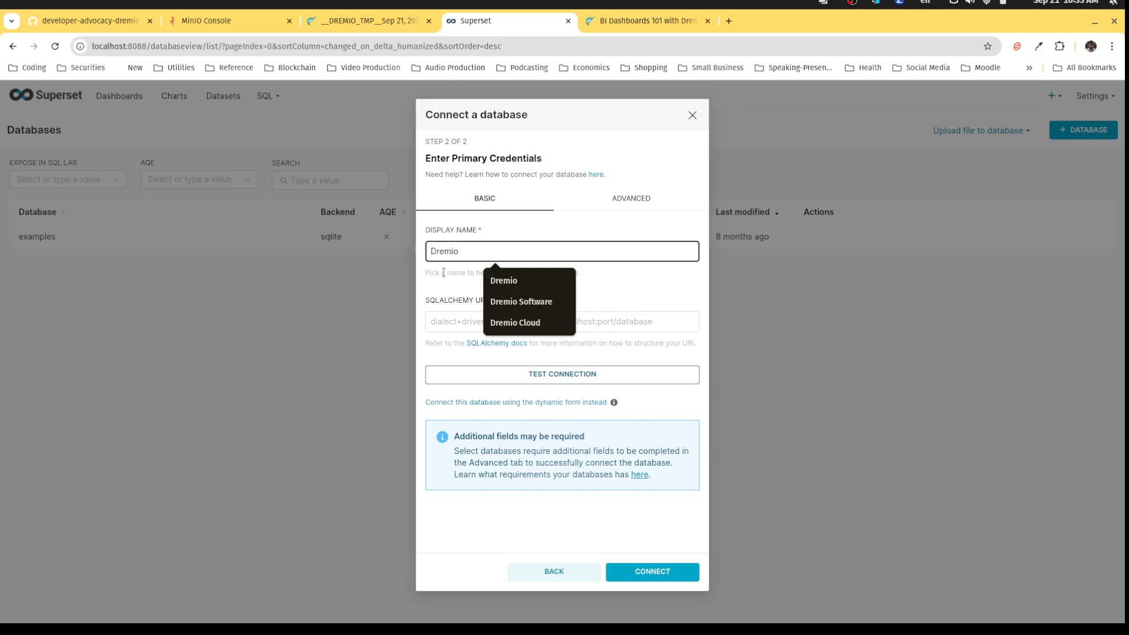
left_click(433, 313)
key("ctrl+v")
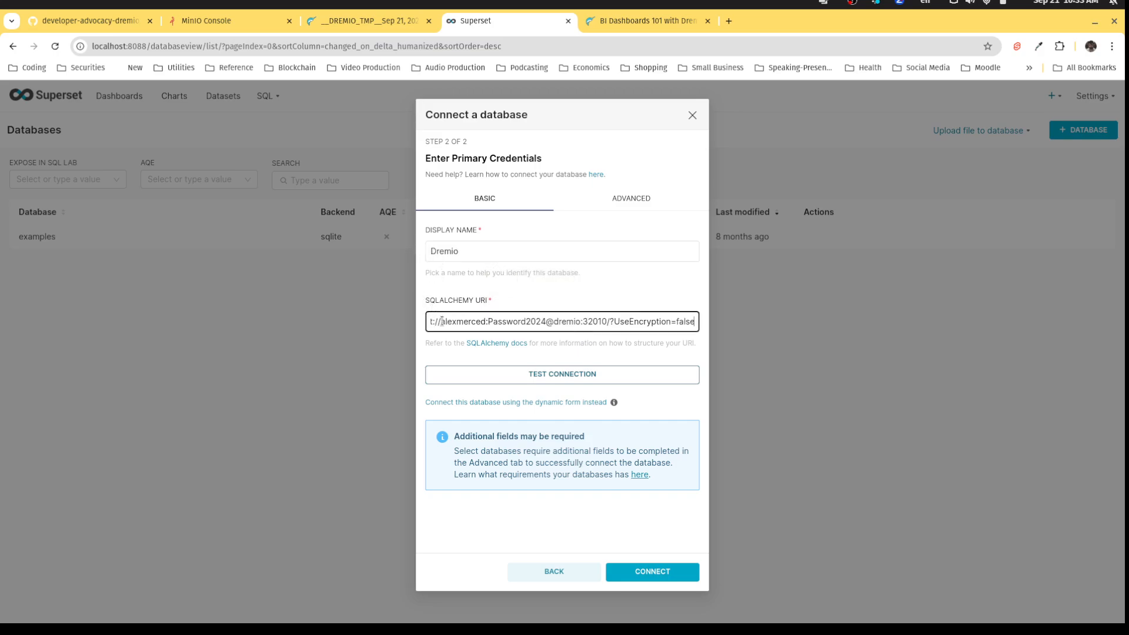
left_click(570, 385)
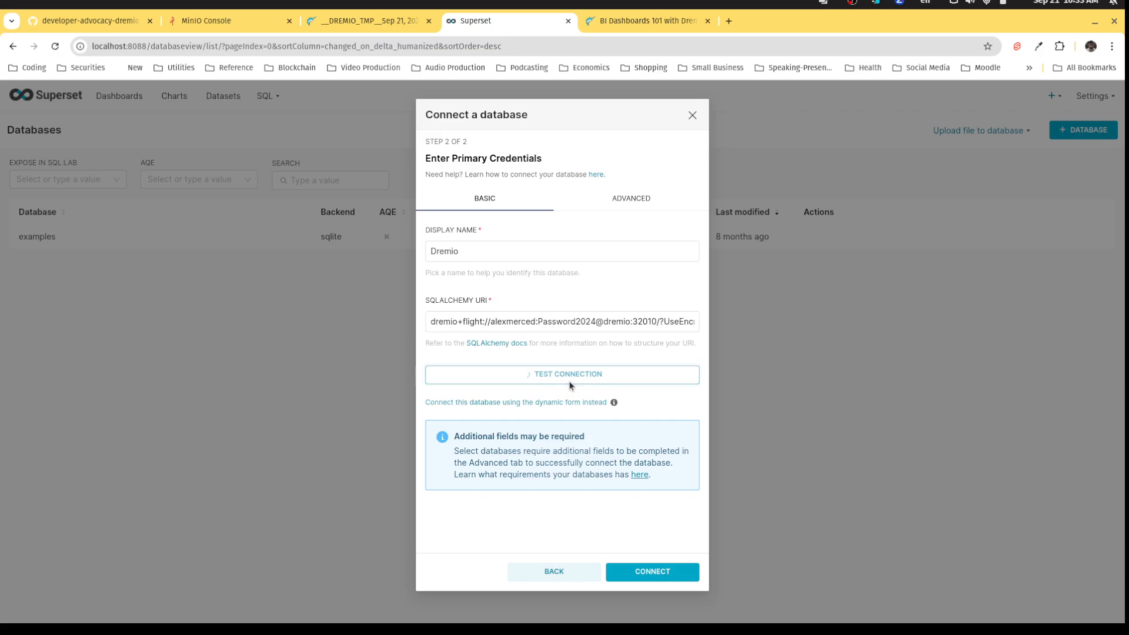
left_click(570, 386)
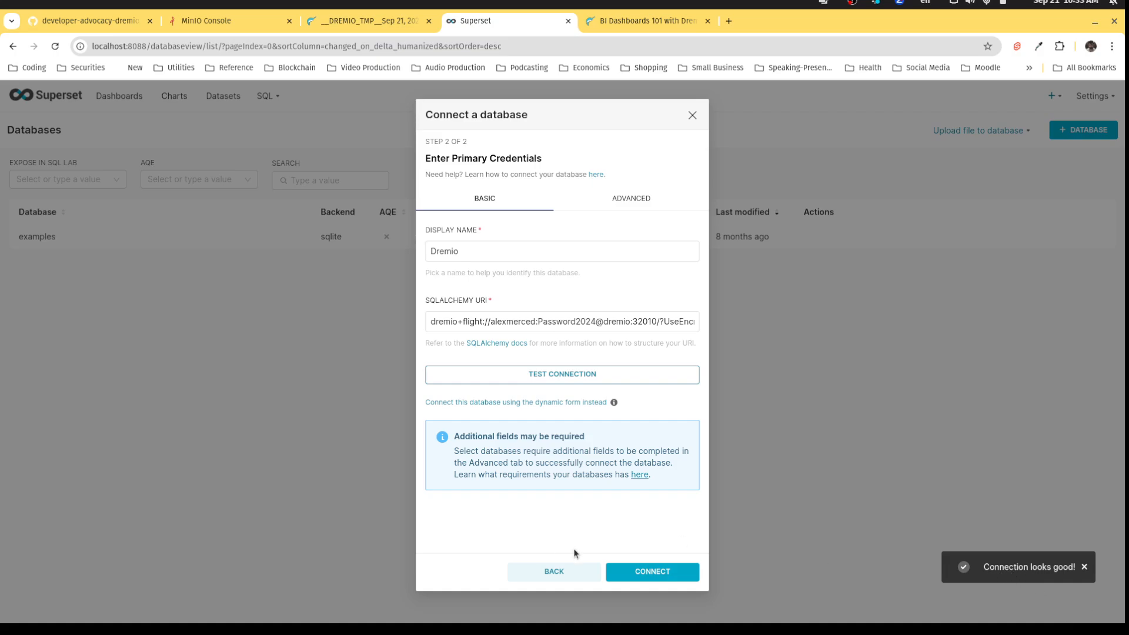
left_click(653, 568)
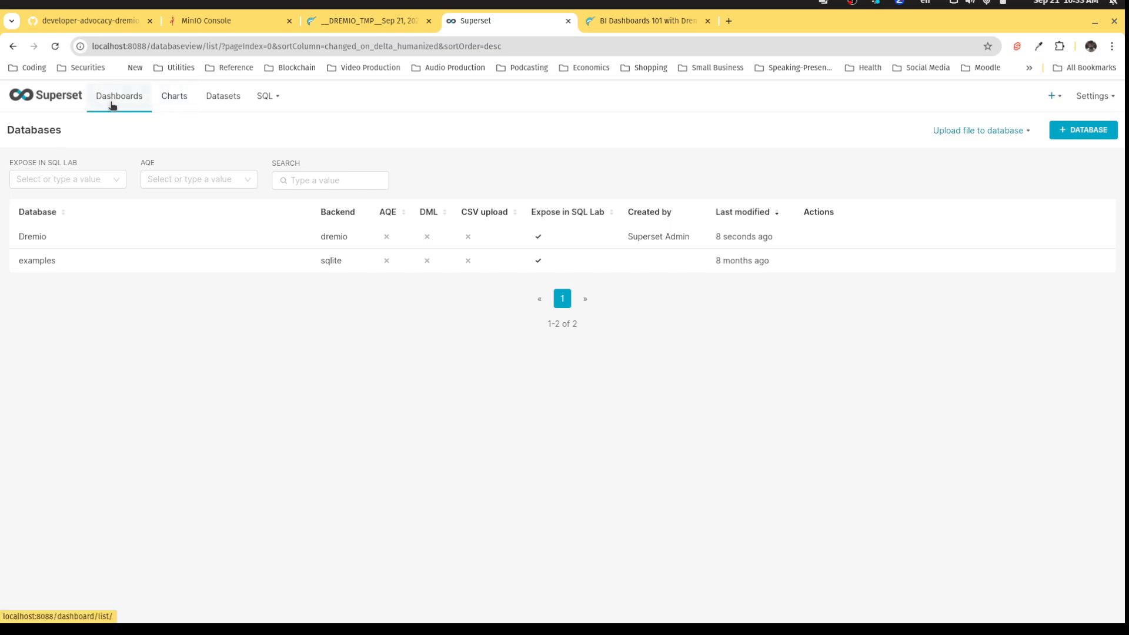
Open the Datasets list from the top navigation bar.
left_click(214, 97)
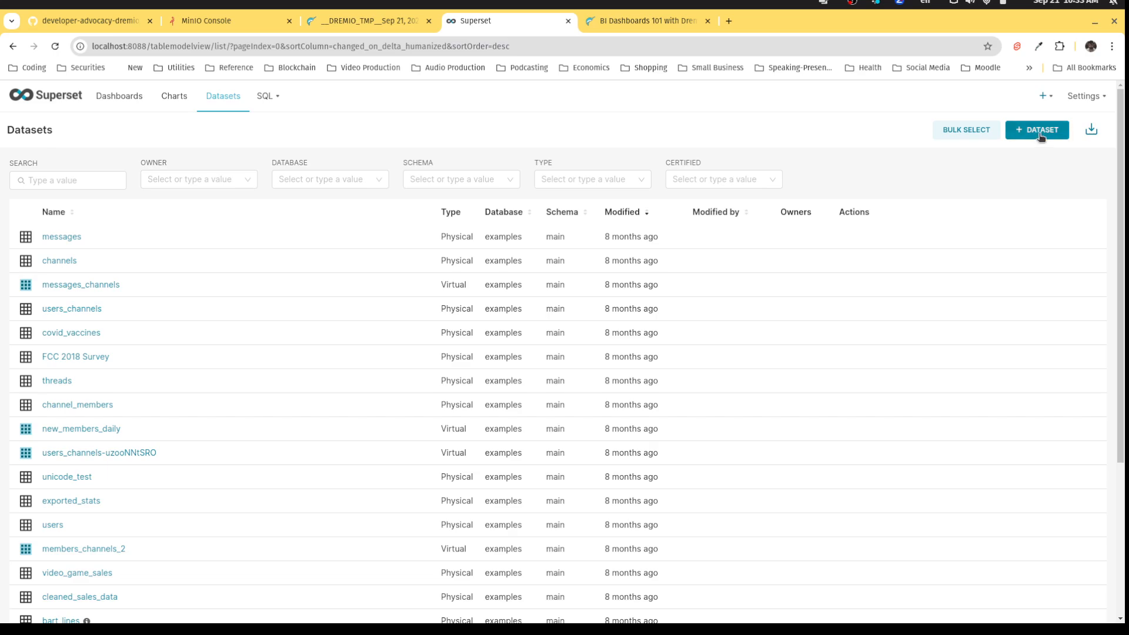
Create a dataset from Dremio's final_shipping_info table in the personal schema and start a chart.
left_click(1040, 136)
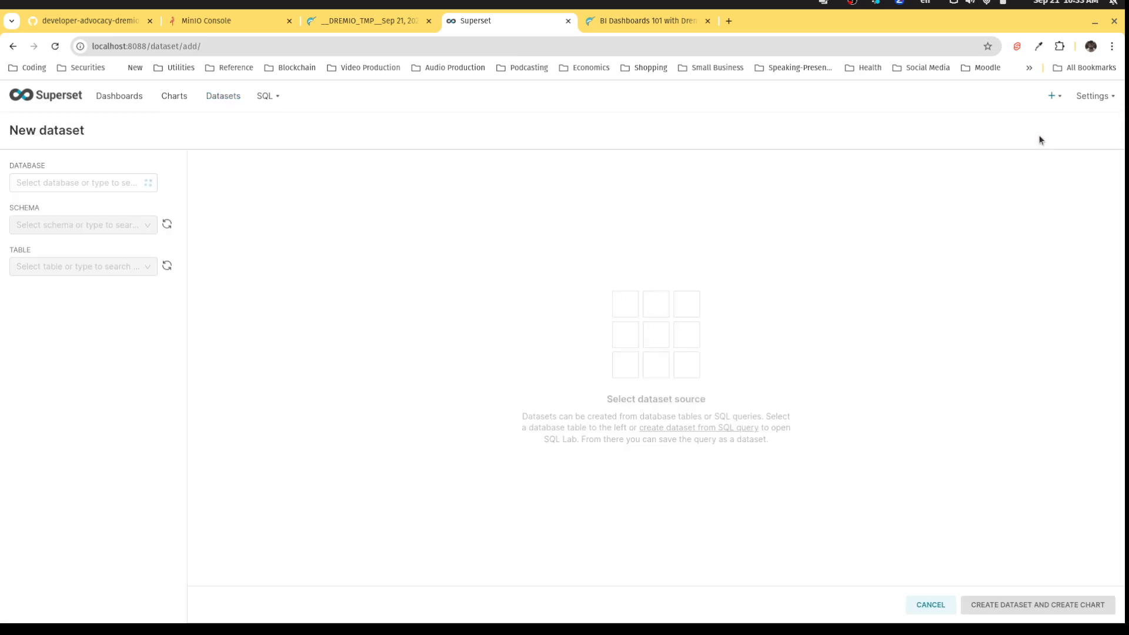
left_click(147, 184)
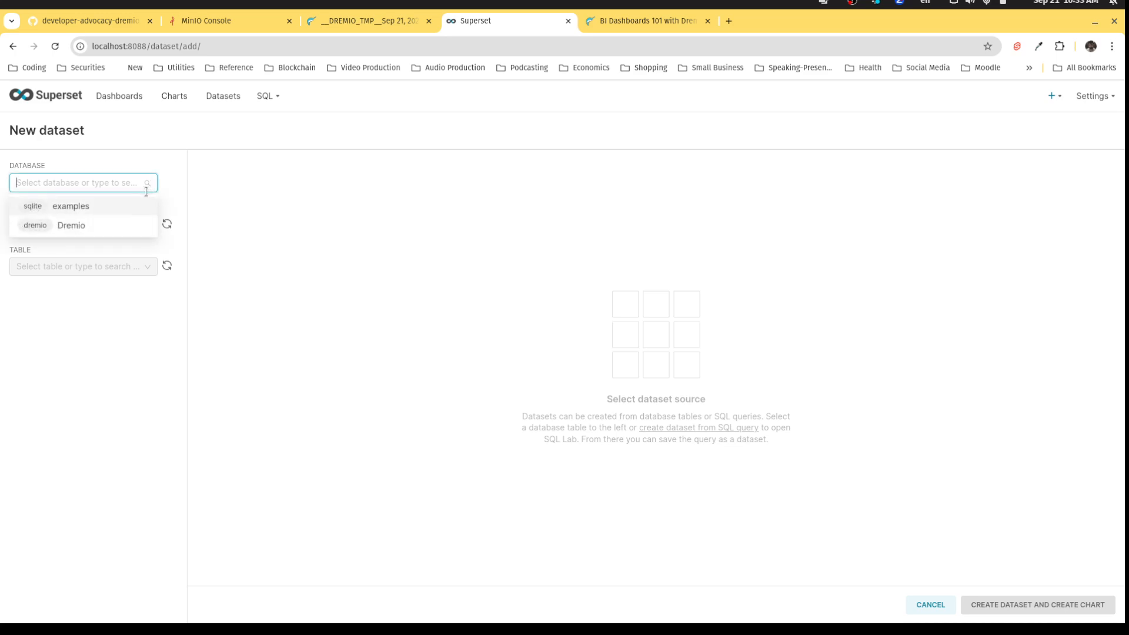
left_click(110, 229)
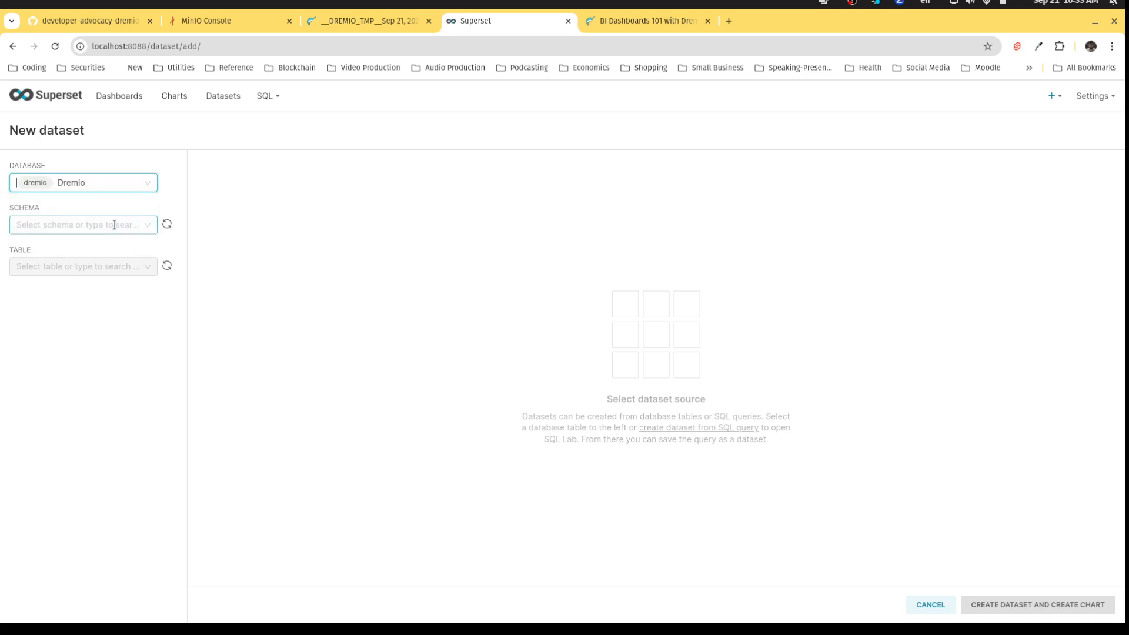
left_click(114, 225)
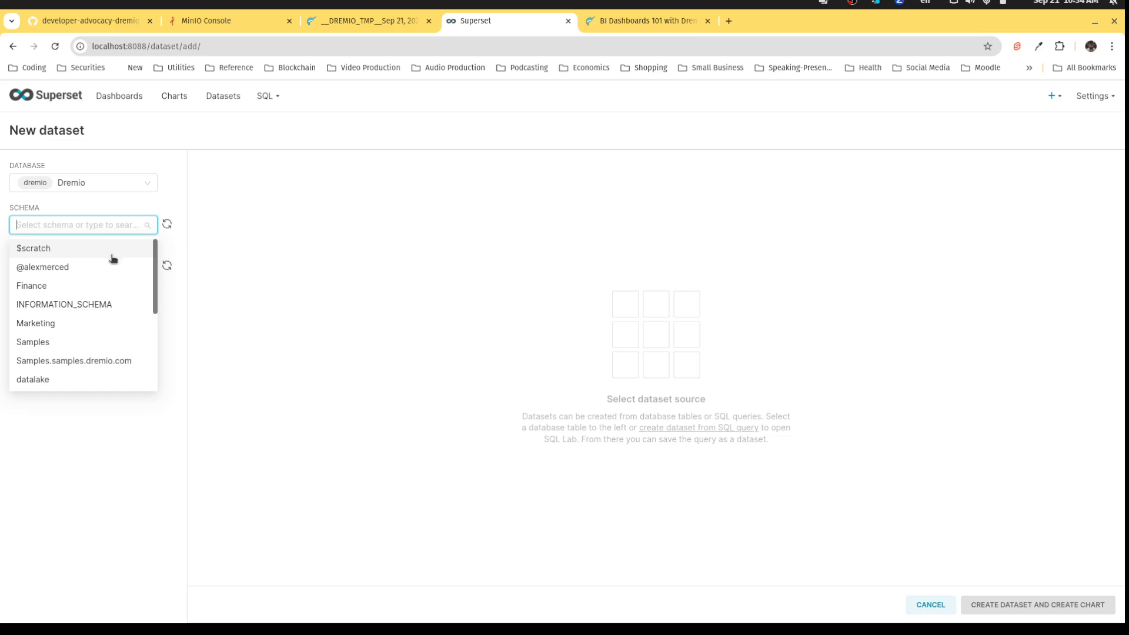
left_click(73, 271)
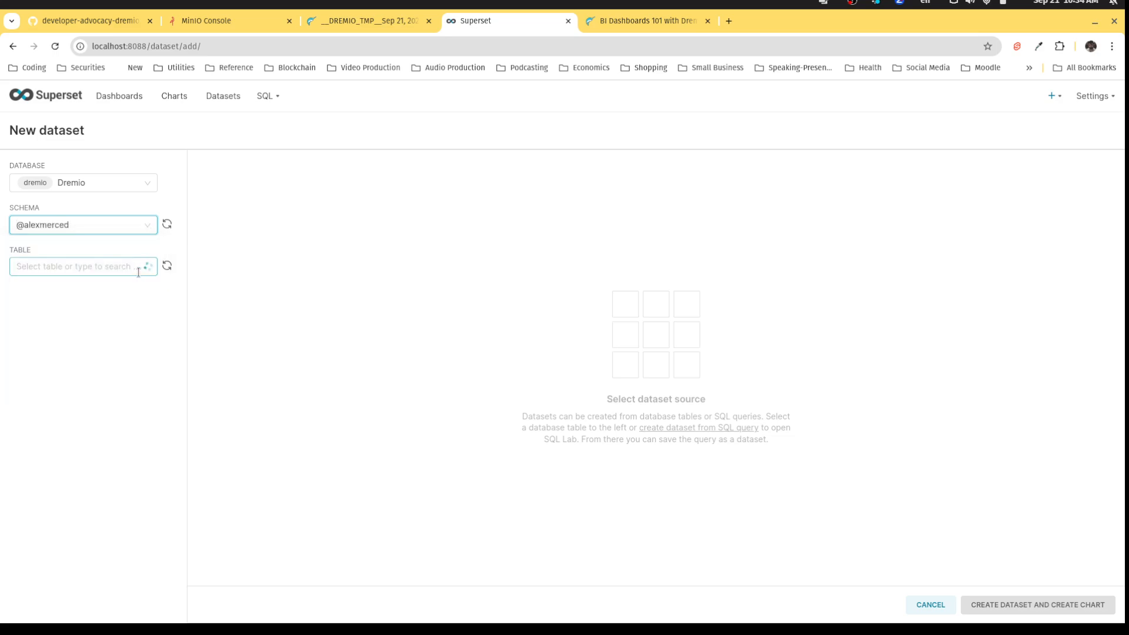
left_click(118, 269)
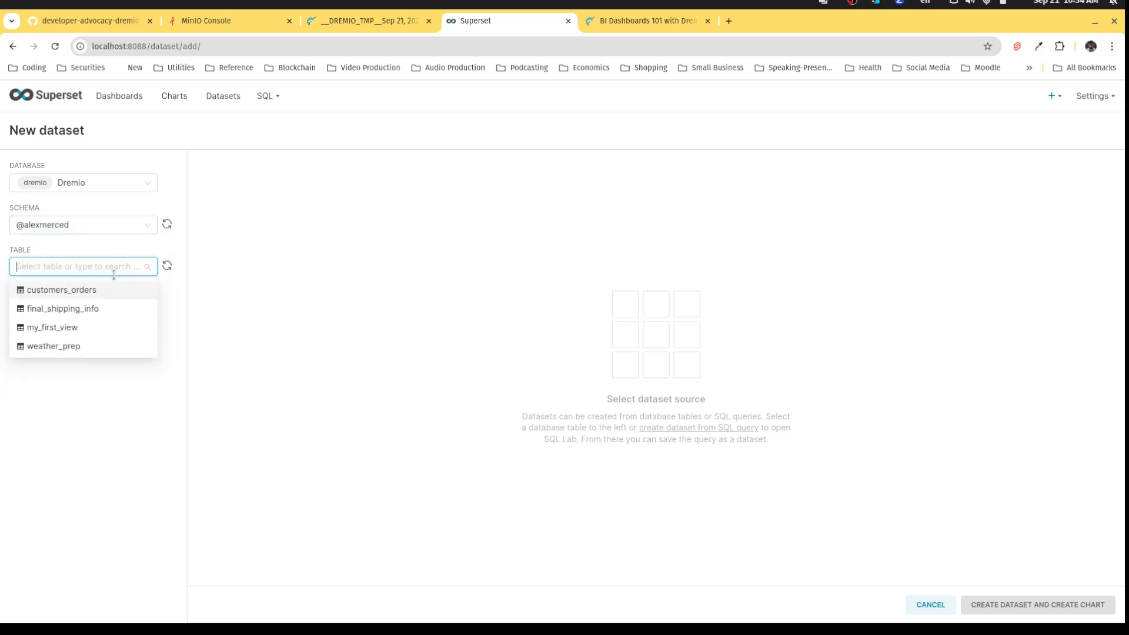
left_click(87, 312)
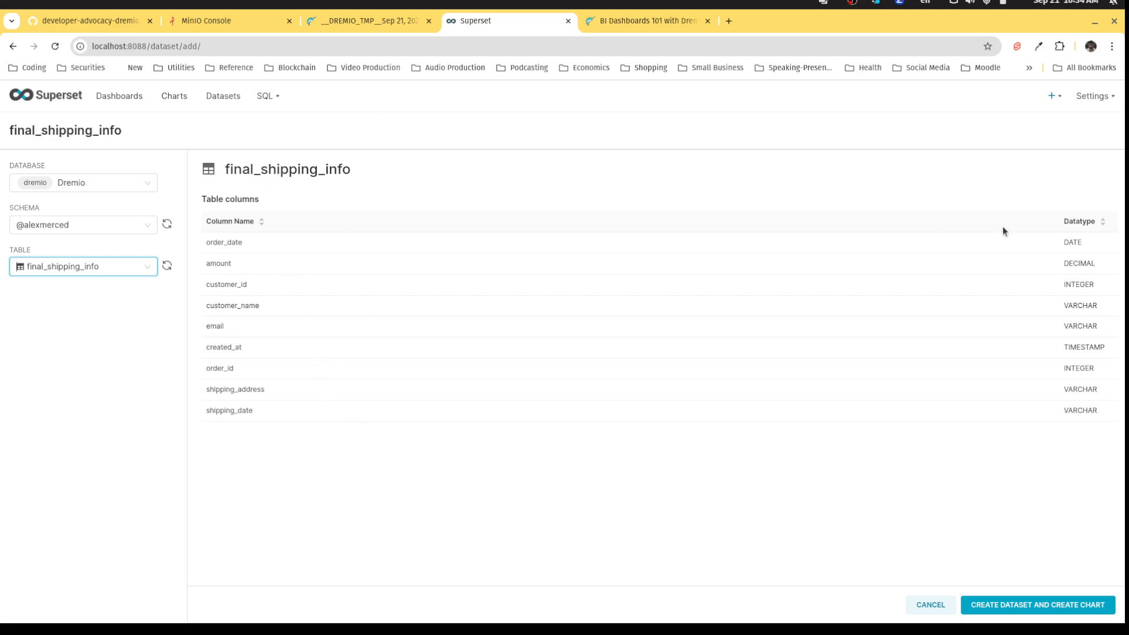
left_click(1004, 610)
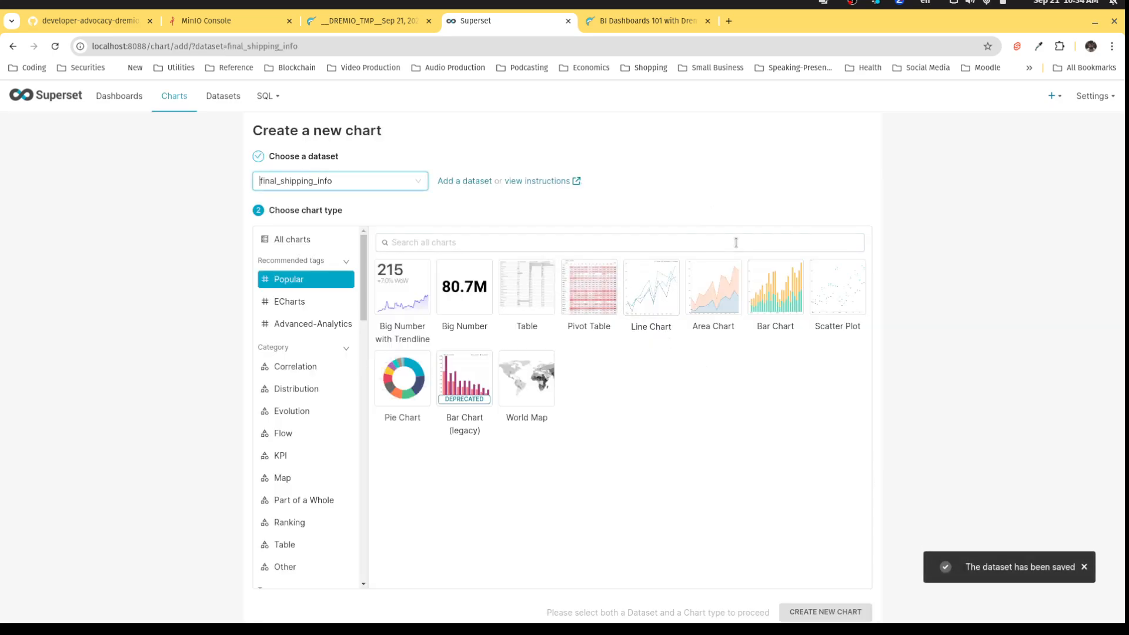
Create a bar chart and set its X-axis to the amount column.
left_click(775, 291)
left_click(845, 611)
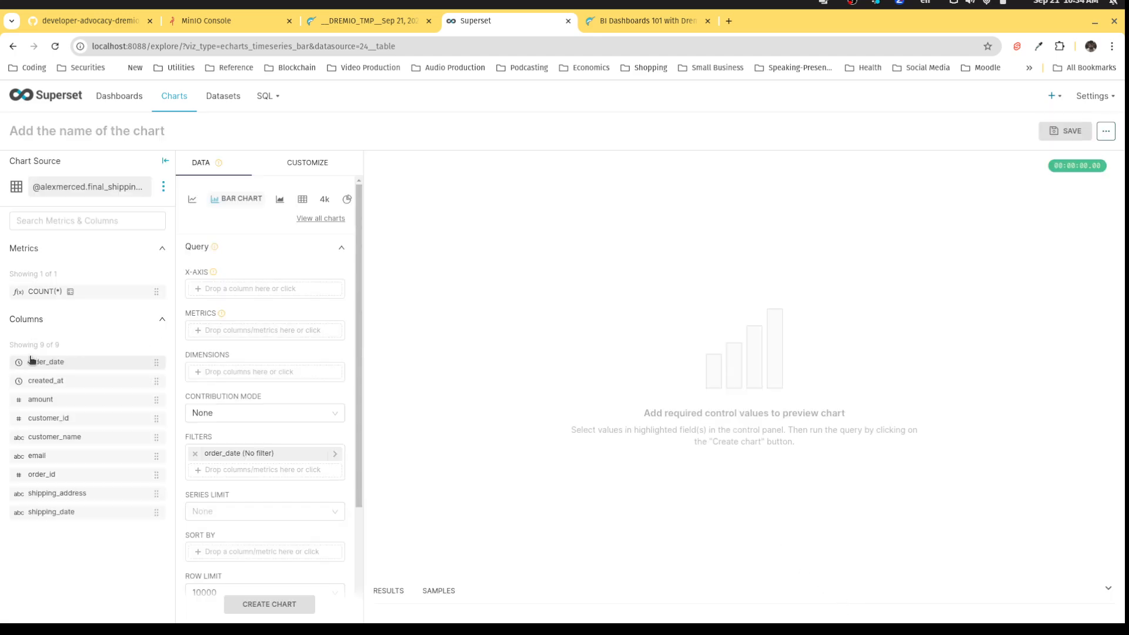
left_click(221, 290)
left_click(486, 376)
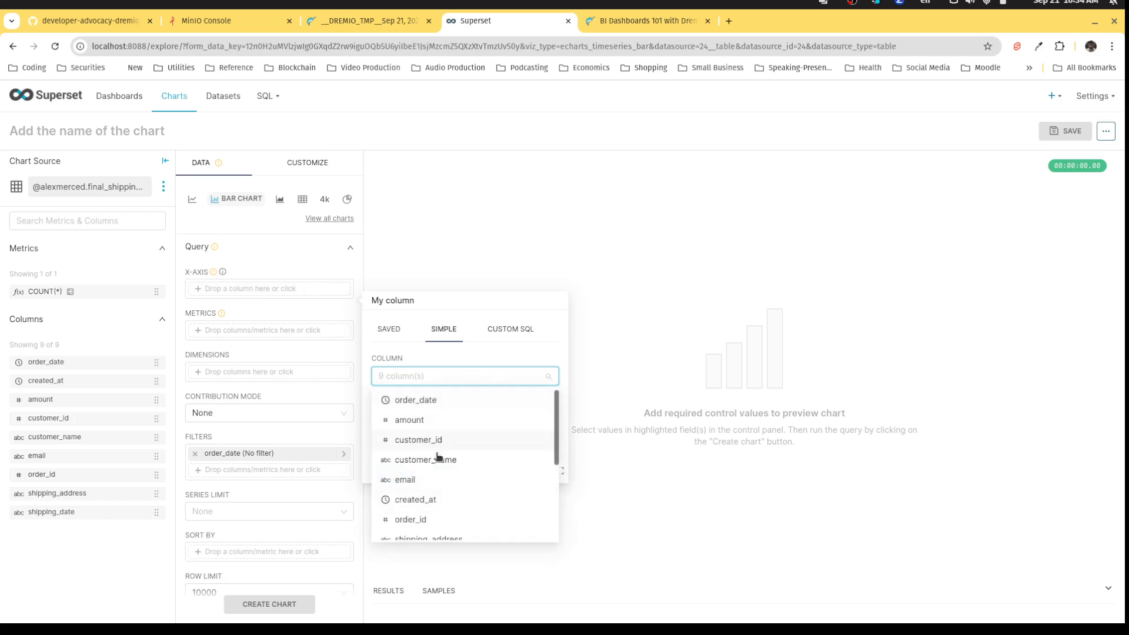
scroll(440, 471, "down", 2)
scroll(441, 511, "up", 2)
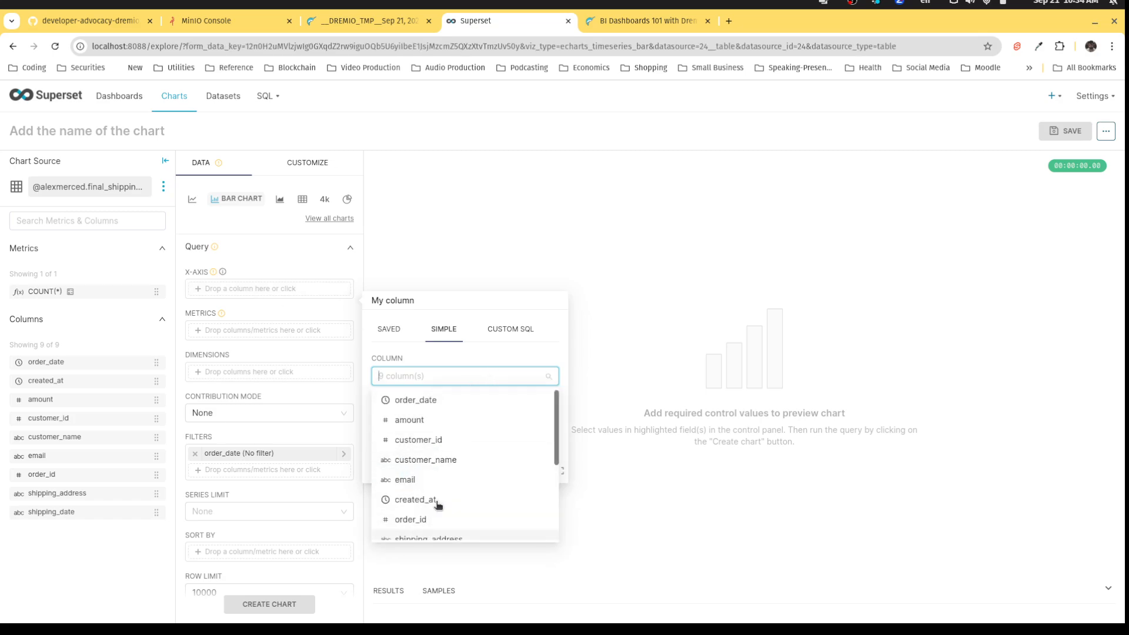
left_click(431, 421)
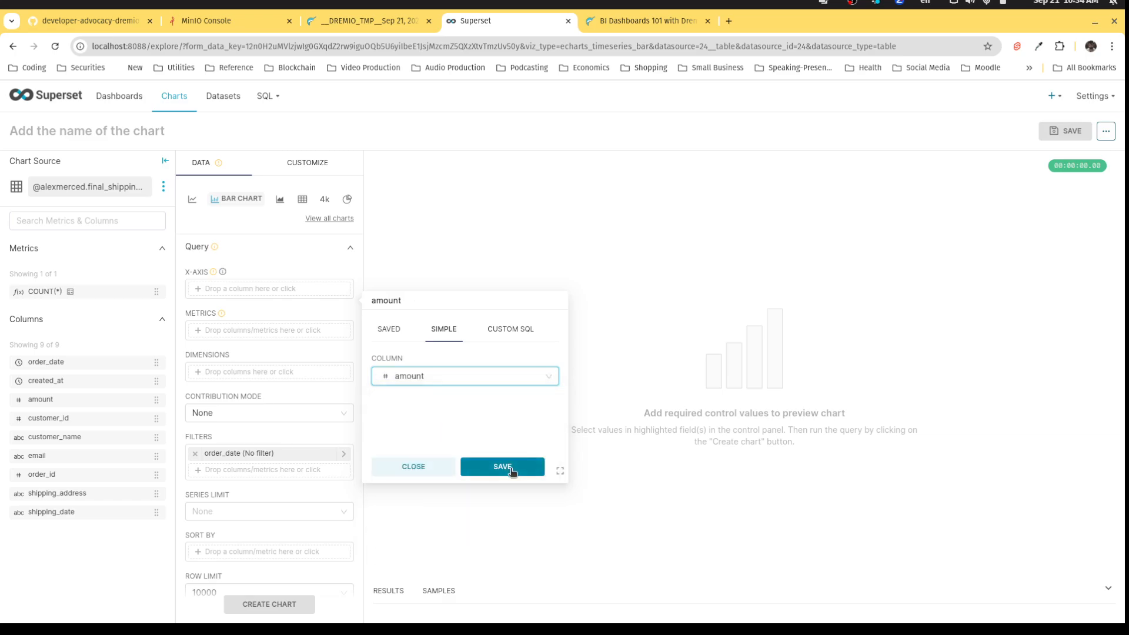
left_click(511, 470)
Add an AVG(amount) metric built from the amount column.
left_click(261, 333)
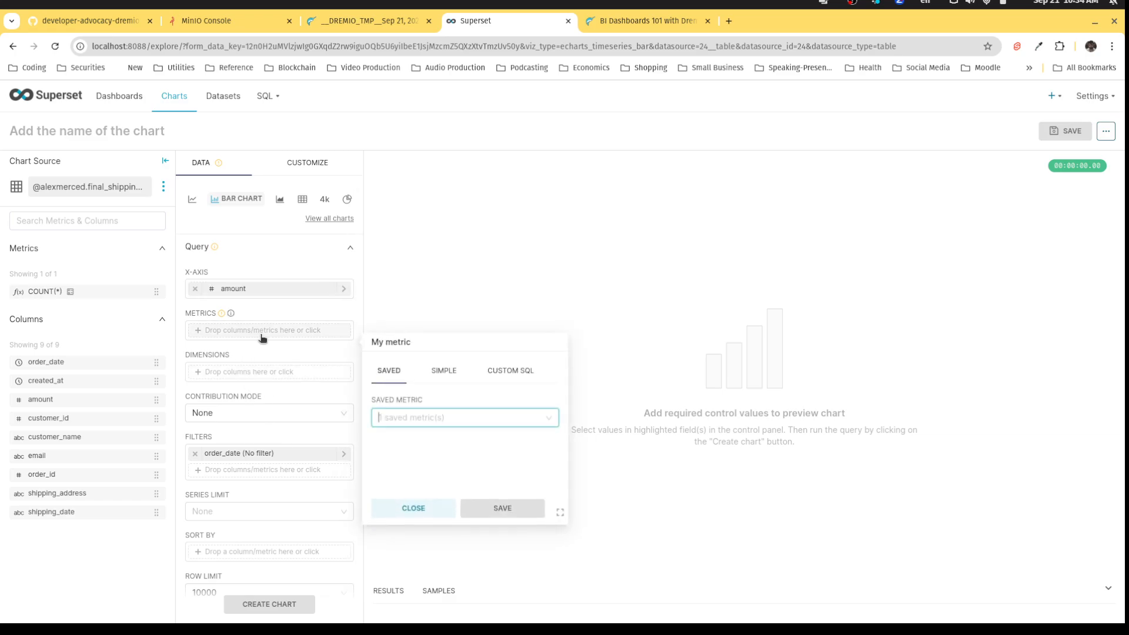
left_click(428, 419)
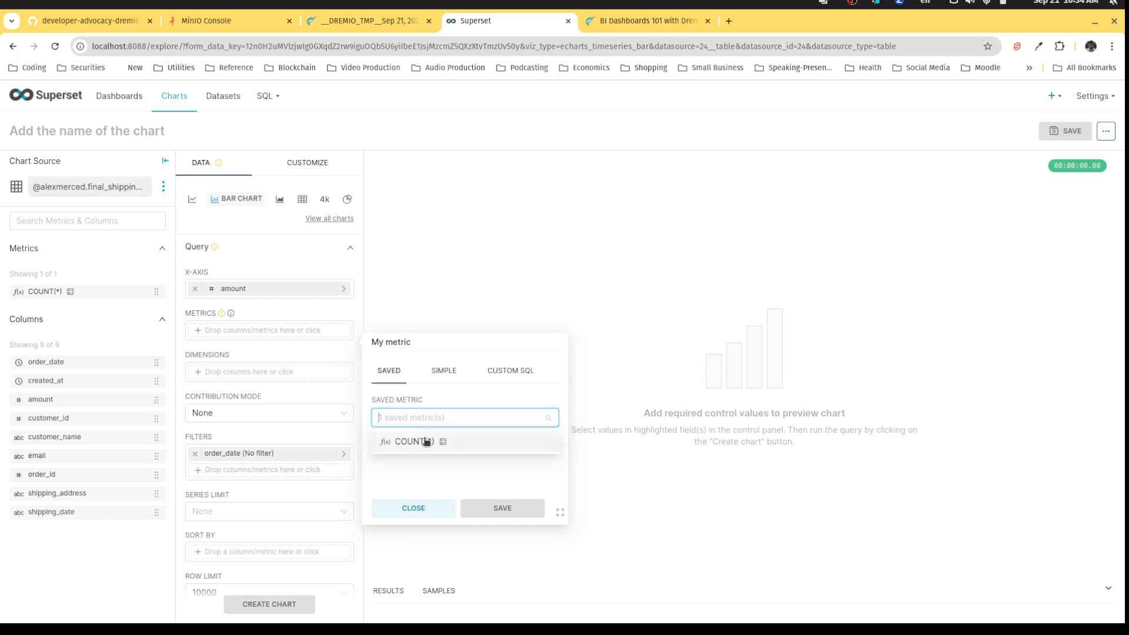
left_click(441, 371)
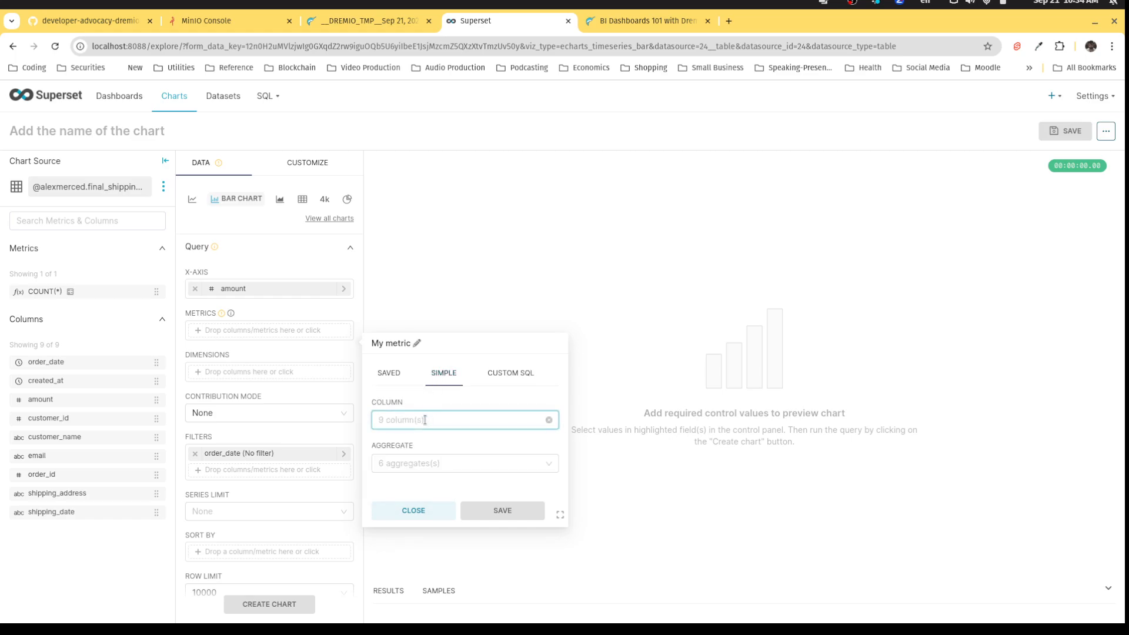
left_click(426, 419)
left_click(427, 464)
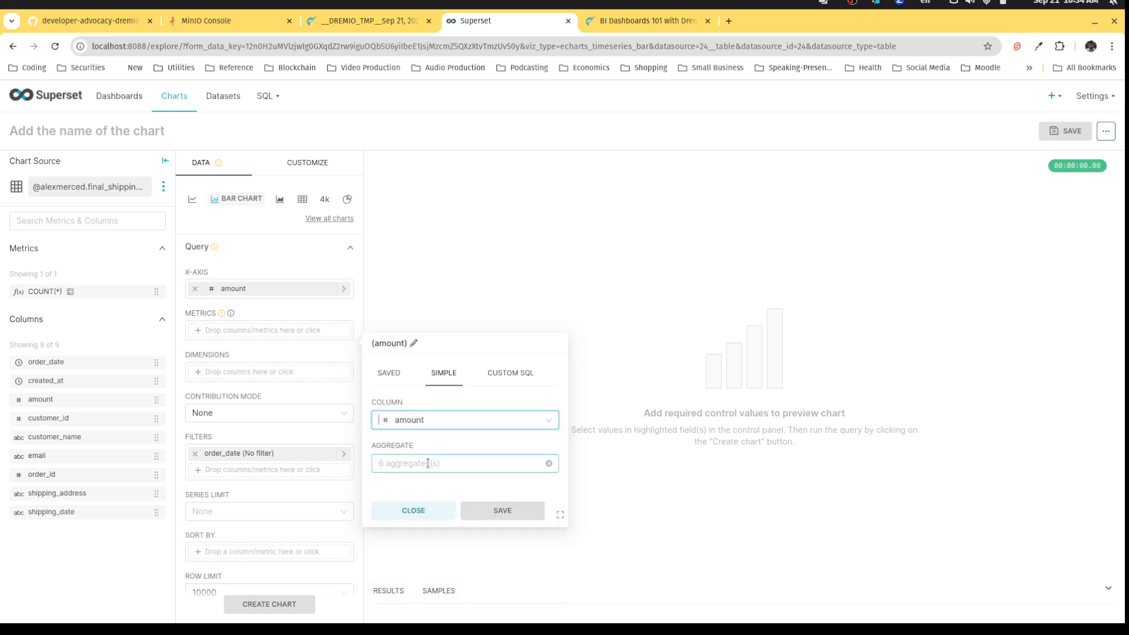
left_click(427, 466)
left_click(428, 486)
left_click(520, 515)
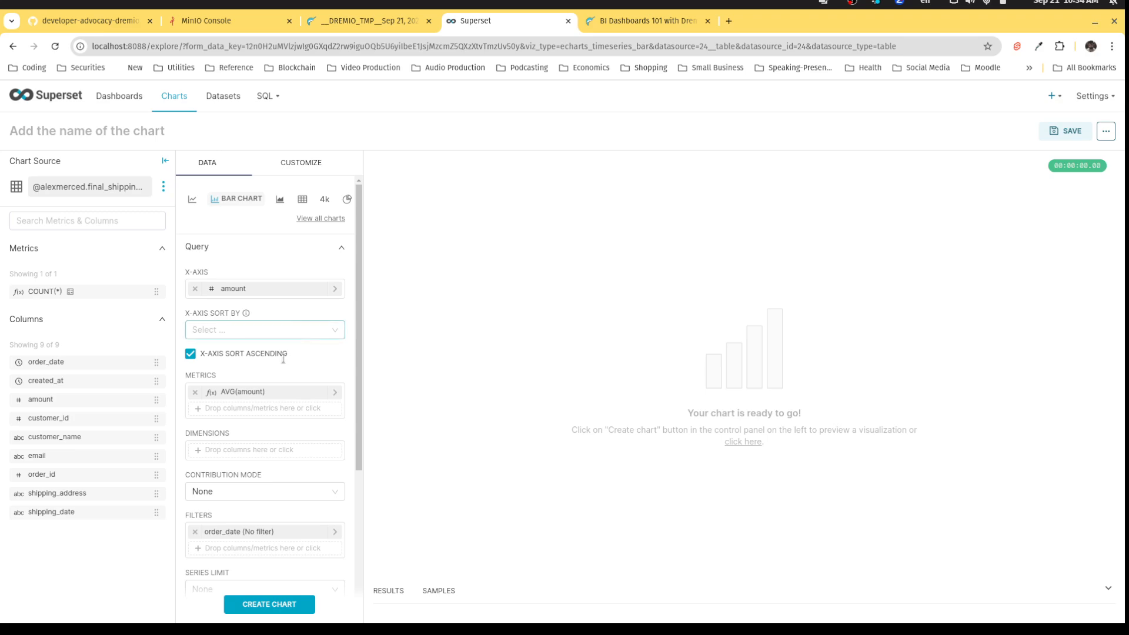
left_click(262, 456)
Add customer_id as a dimension and render the chart, showing averages 100.5, 150.75 and 200.
left_click(435, 360)
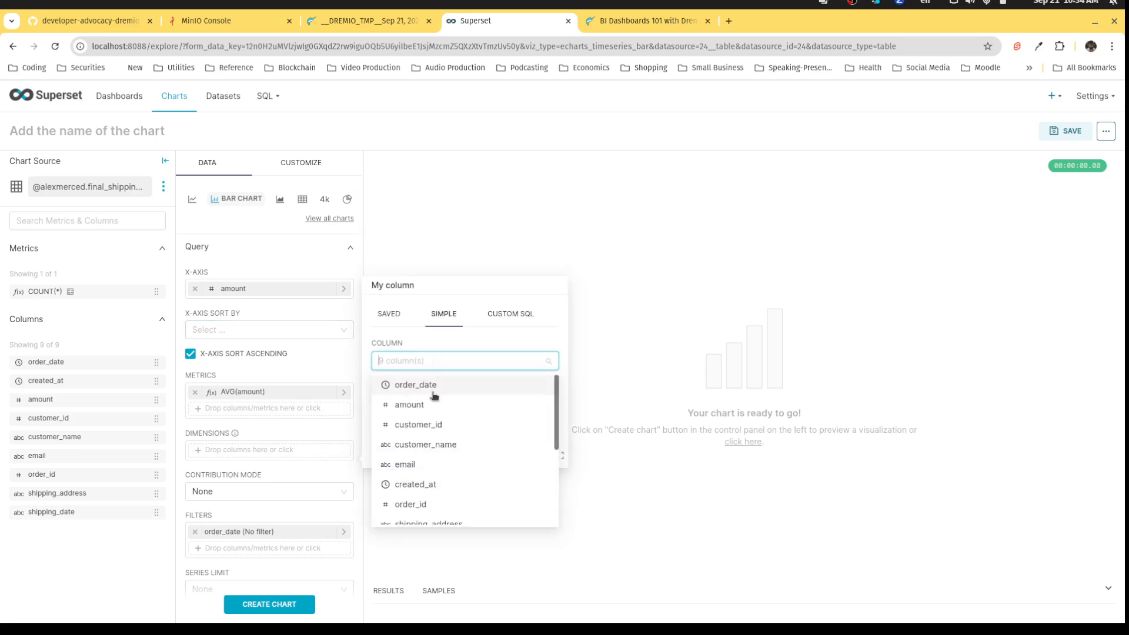
left_click(429, 422)
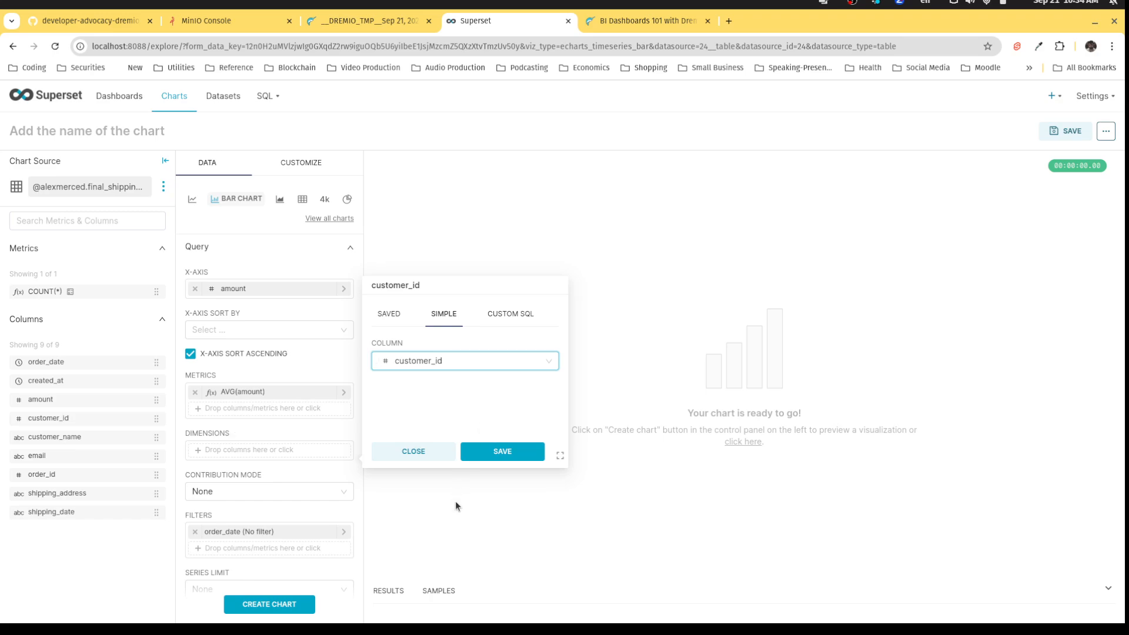
left_click(483, 454)
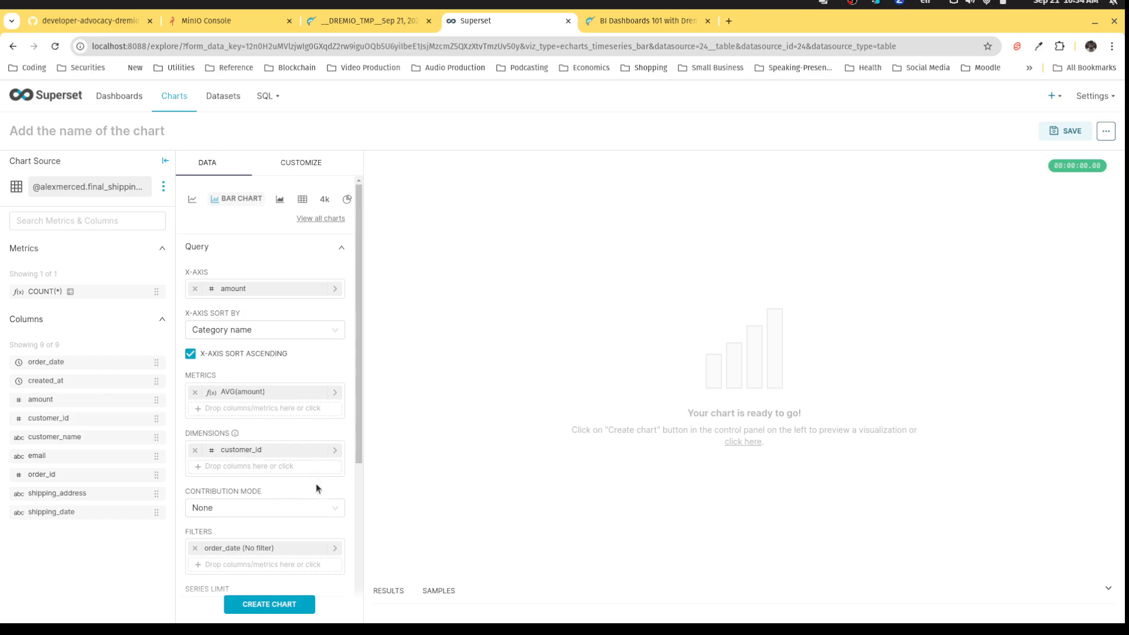
left_click(281, 605)
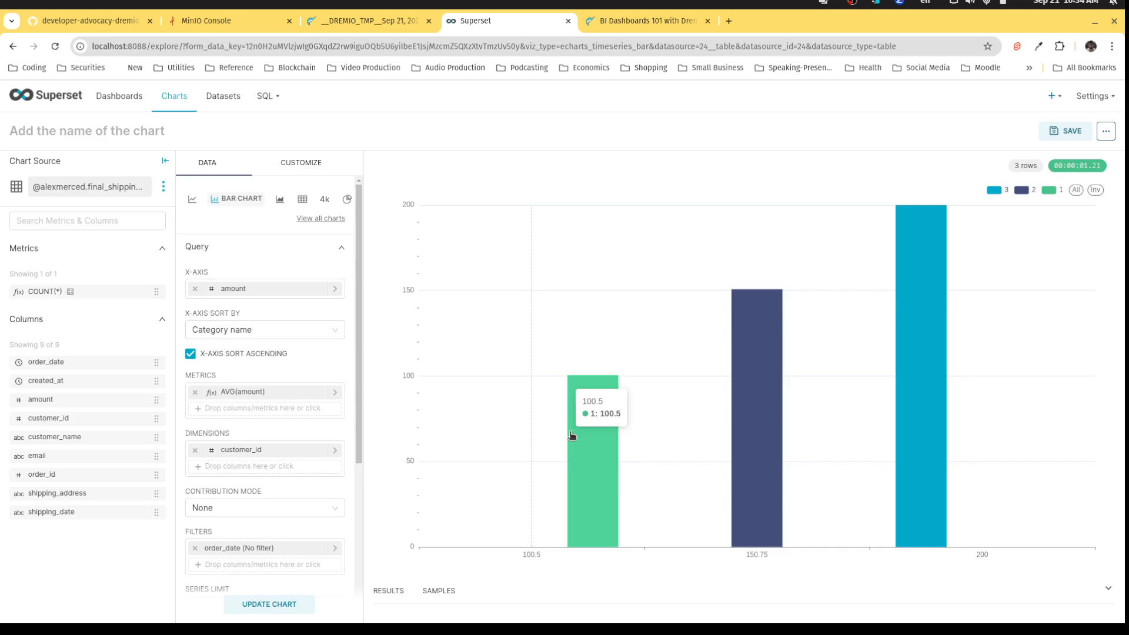
Title the chart 'Average Order Amount by Customer ID', correcting a typo, and save it.
left_click(138, 137)
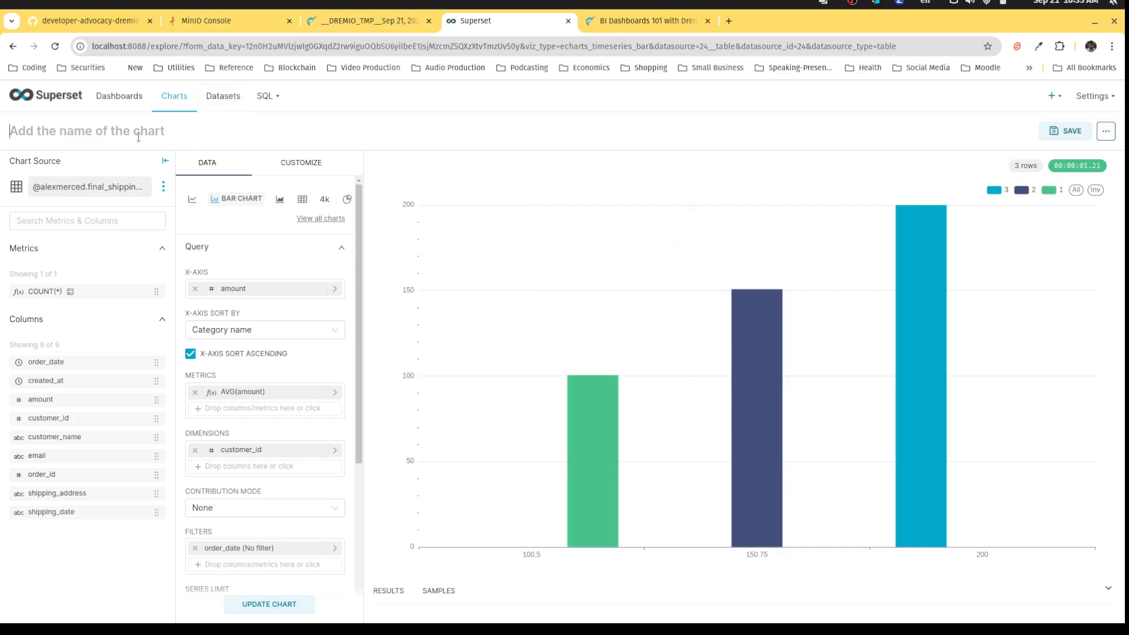
type("Aver")
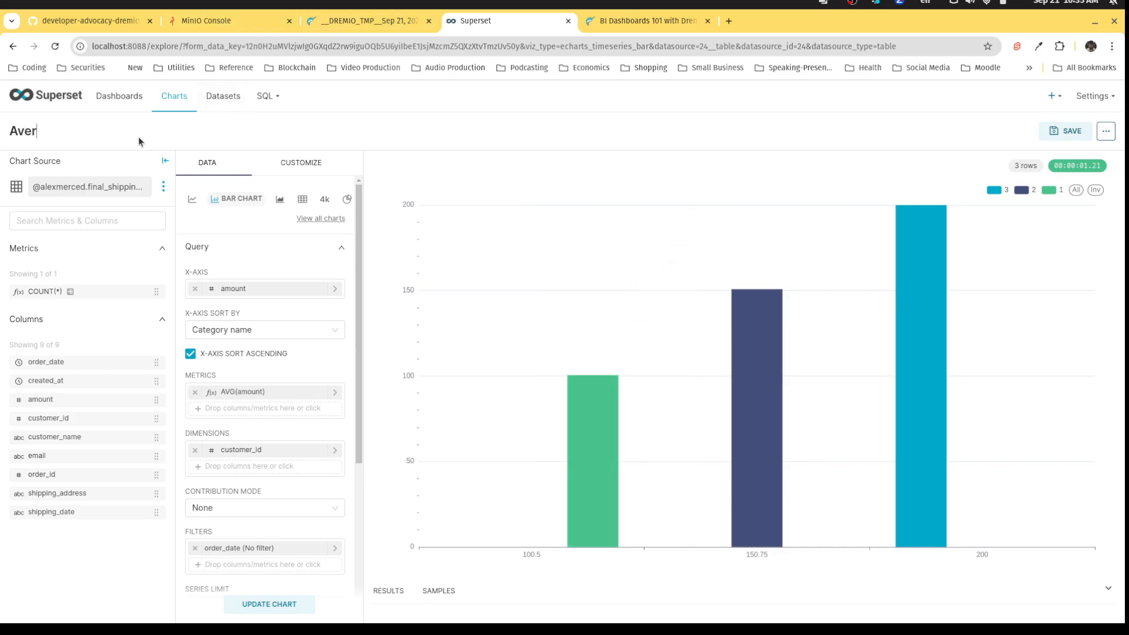
type("age Order Ammoun")
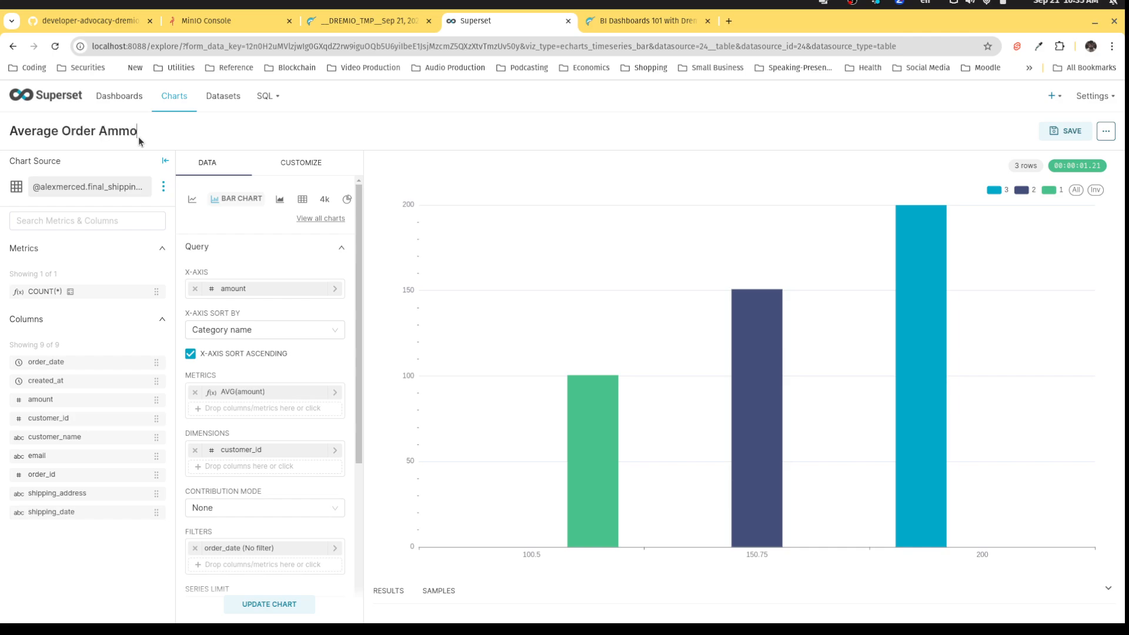
key("BackSpace")
key("BackSpace")
key("BackSpace")
type("t by Customer ID")
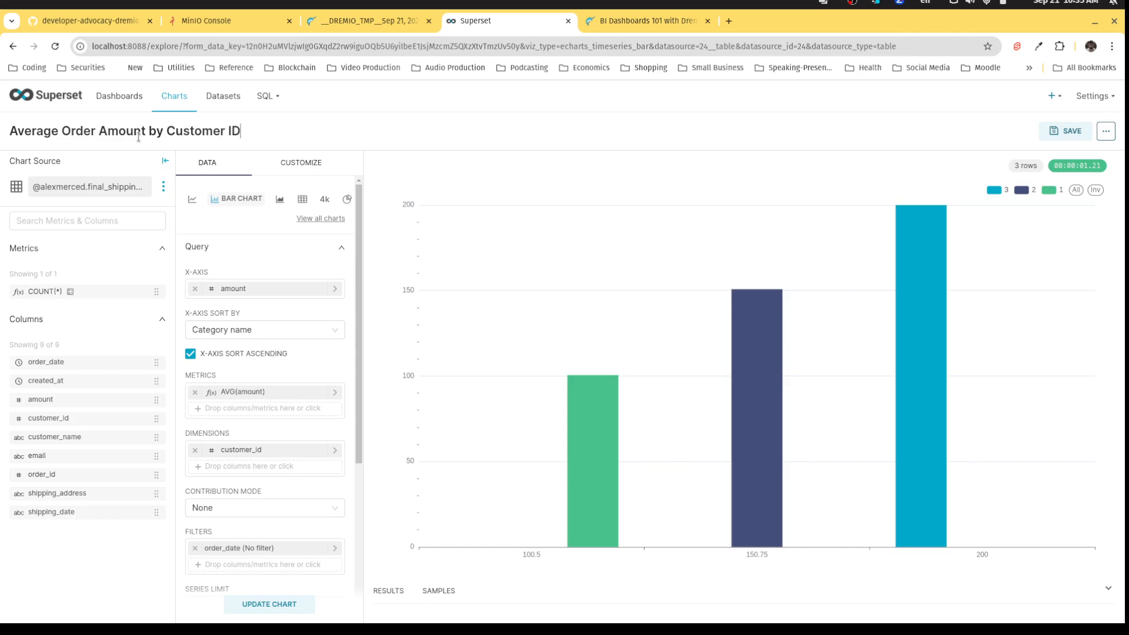
left_click(1066, 131)
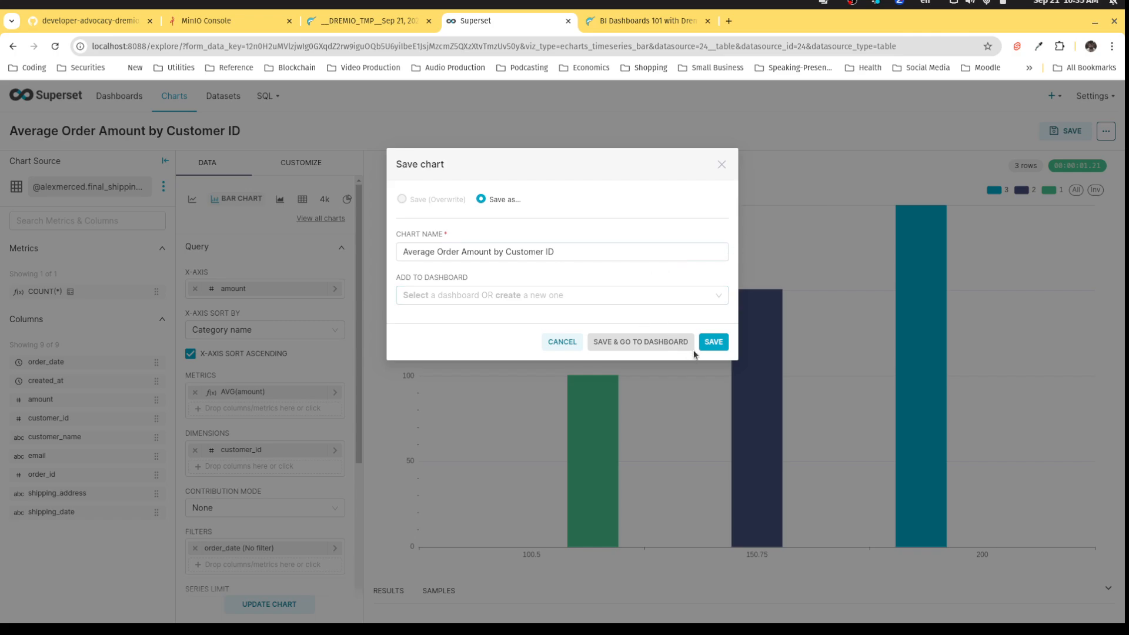
left_click(713, 346)
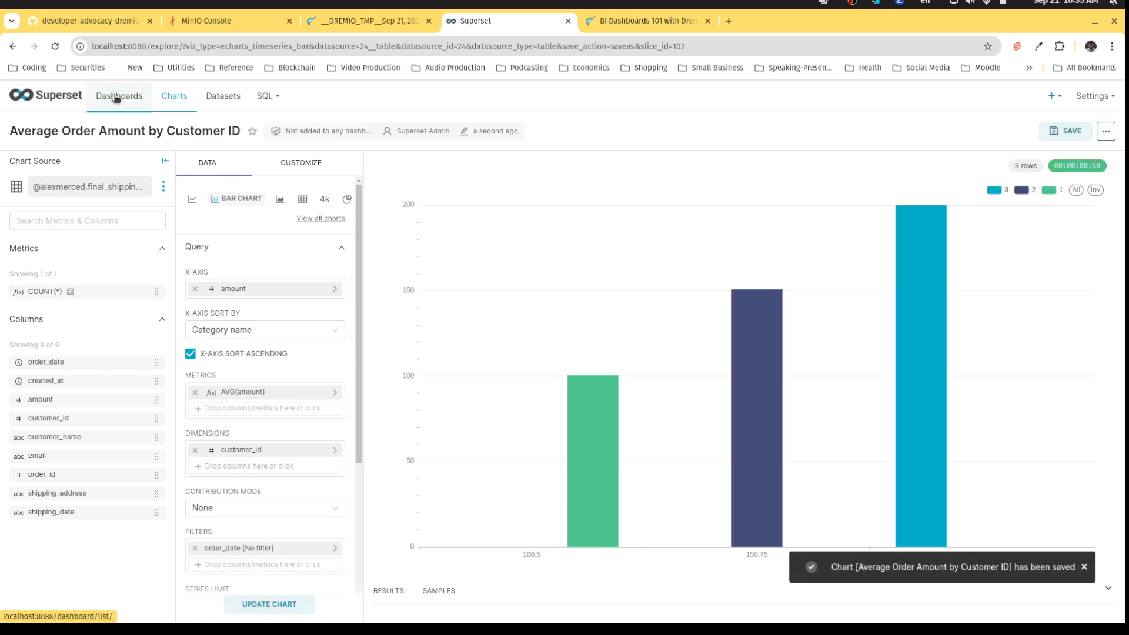
Place the saved chart on a new, untitled dashboard, then go back to Dremio.
left_click(117, 97)
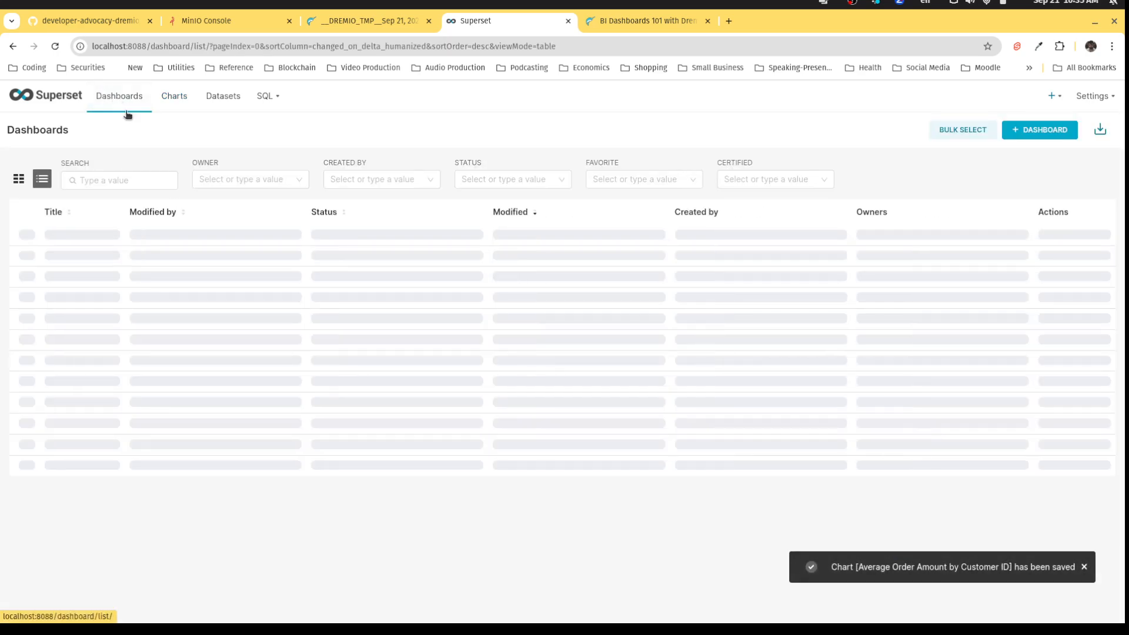
left_click(1019, 132)
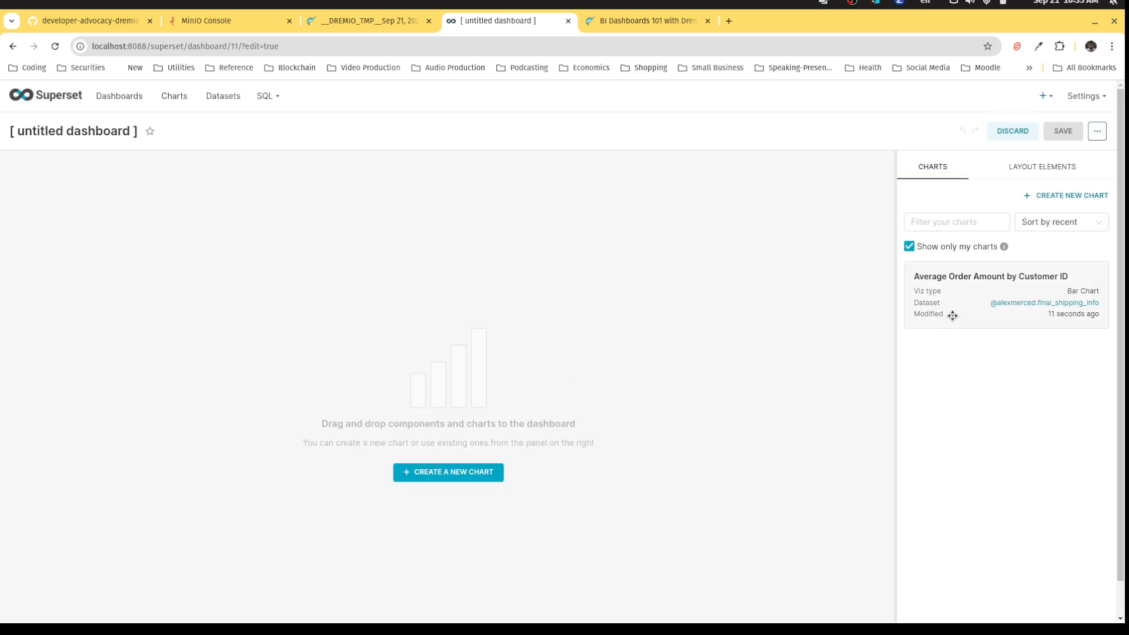
left_click_drag(952, 315, 269, 259)
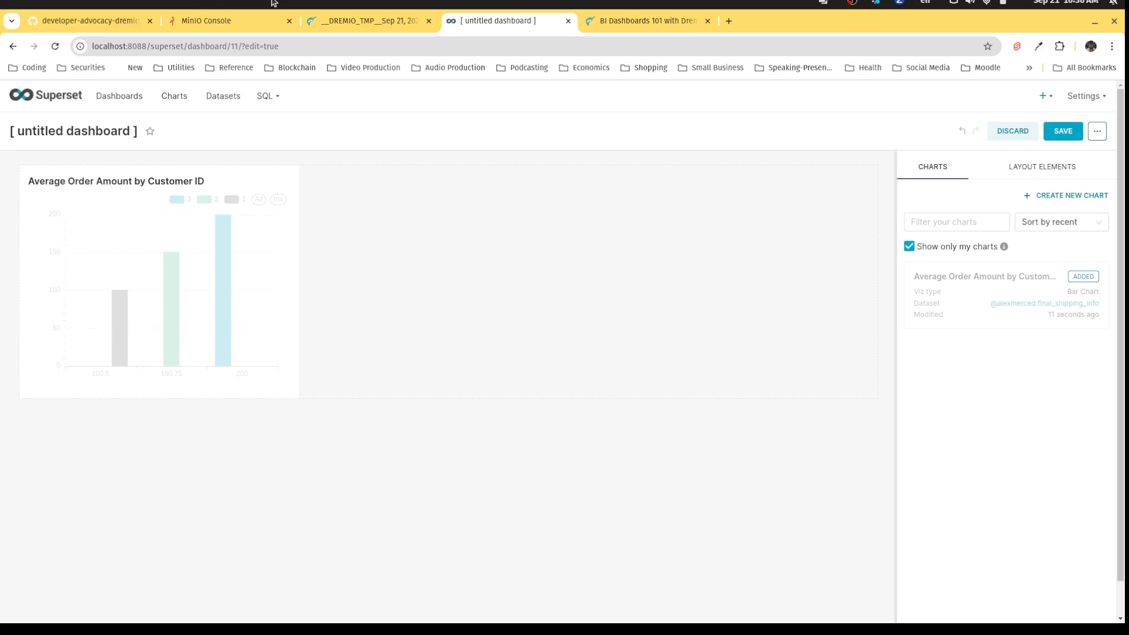
left_click(326, 24)
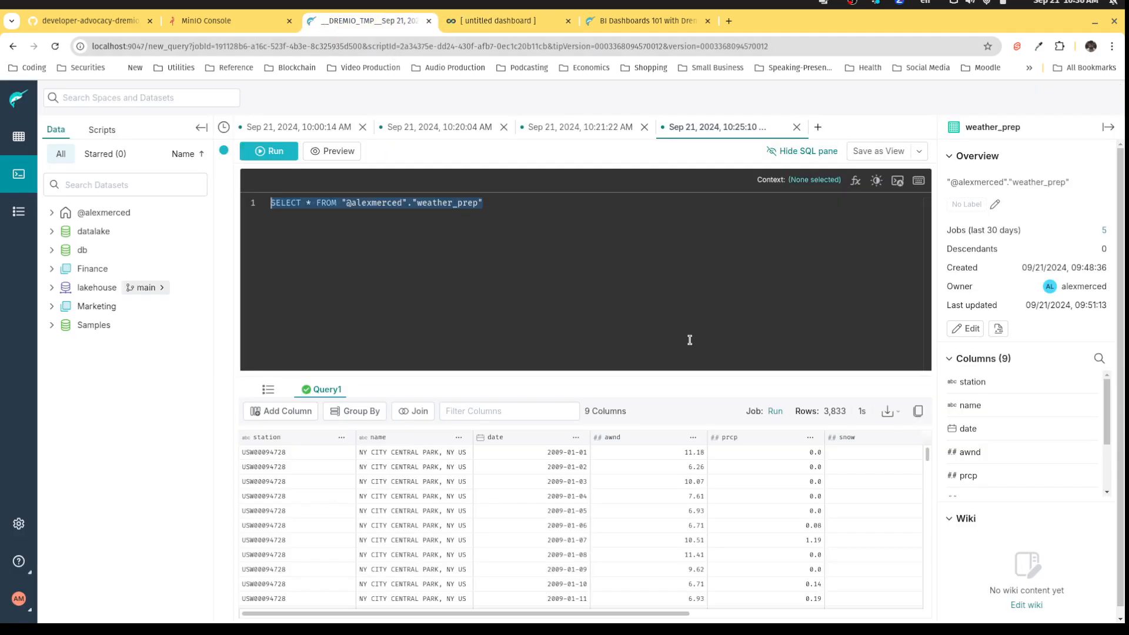
Open the weather_prep view from the home space's datasets for editing, showing its SELECT * definition.
left_click(19, 136)
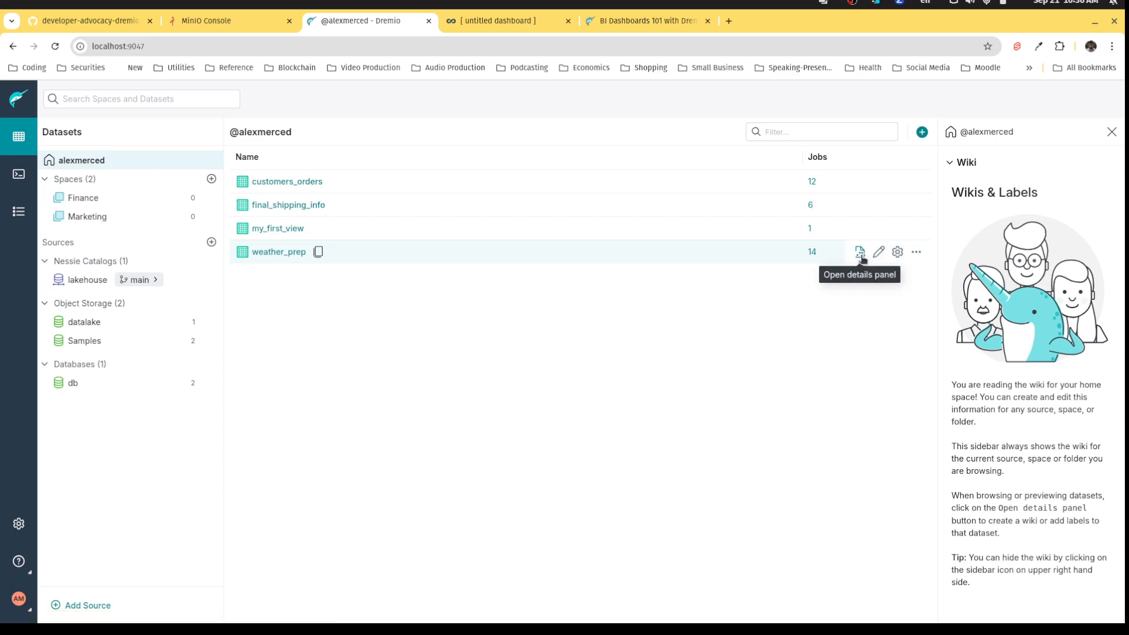
left_click(859, 253)
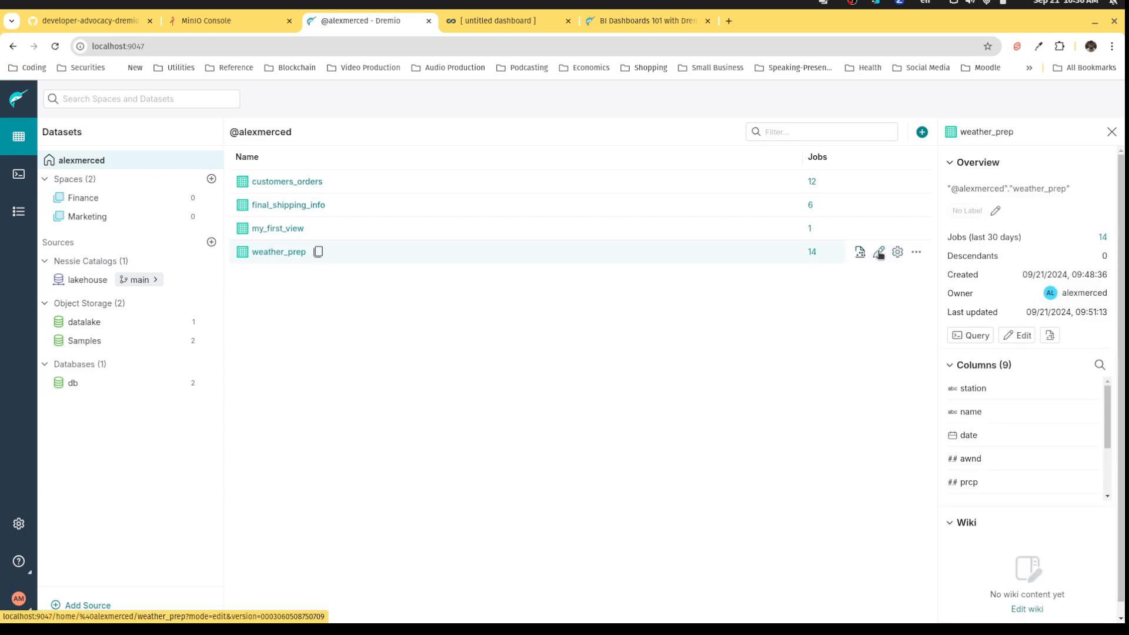
left_click(262, 252)
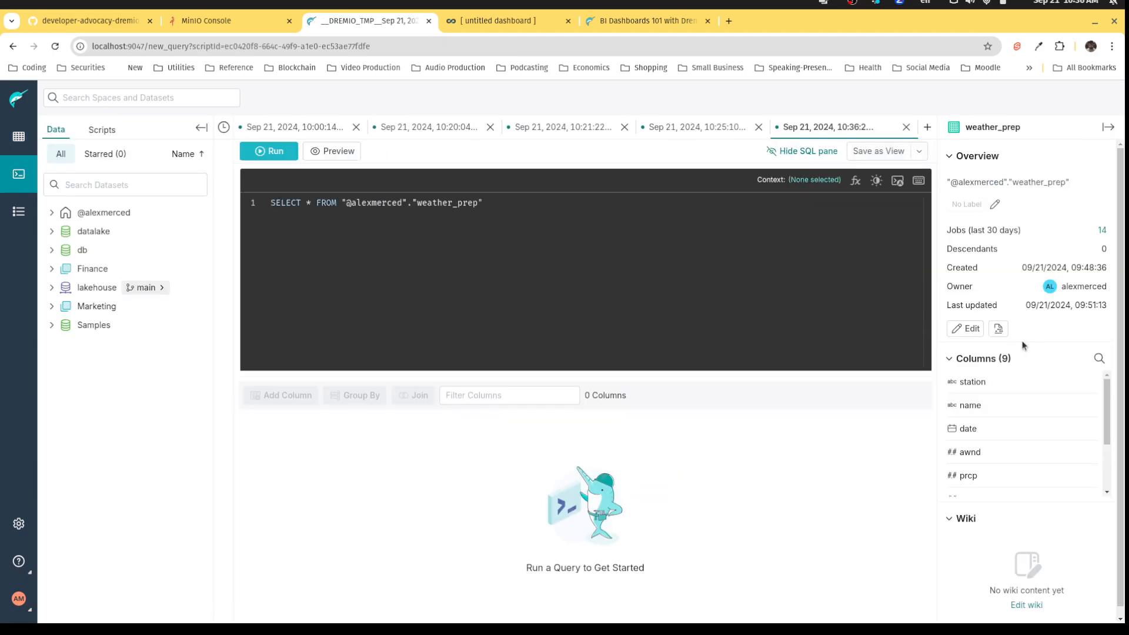
left_click(970, 335)
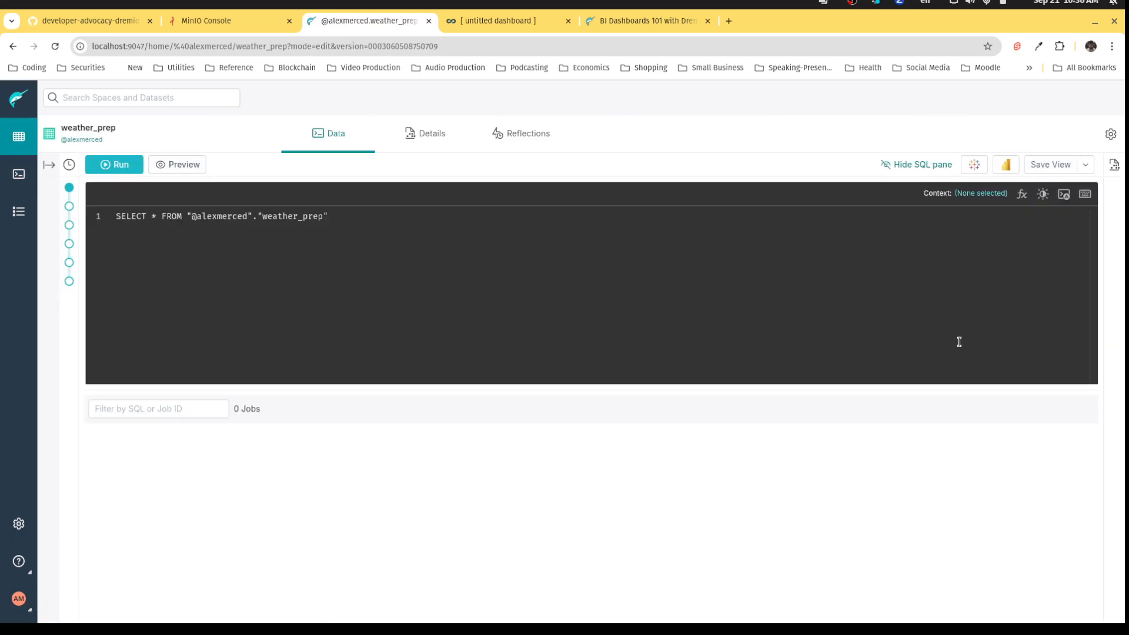